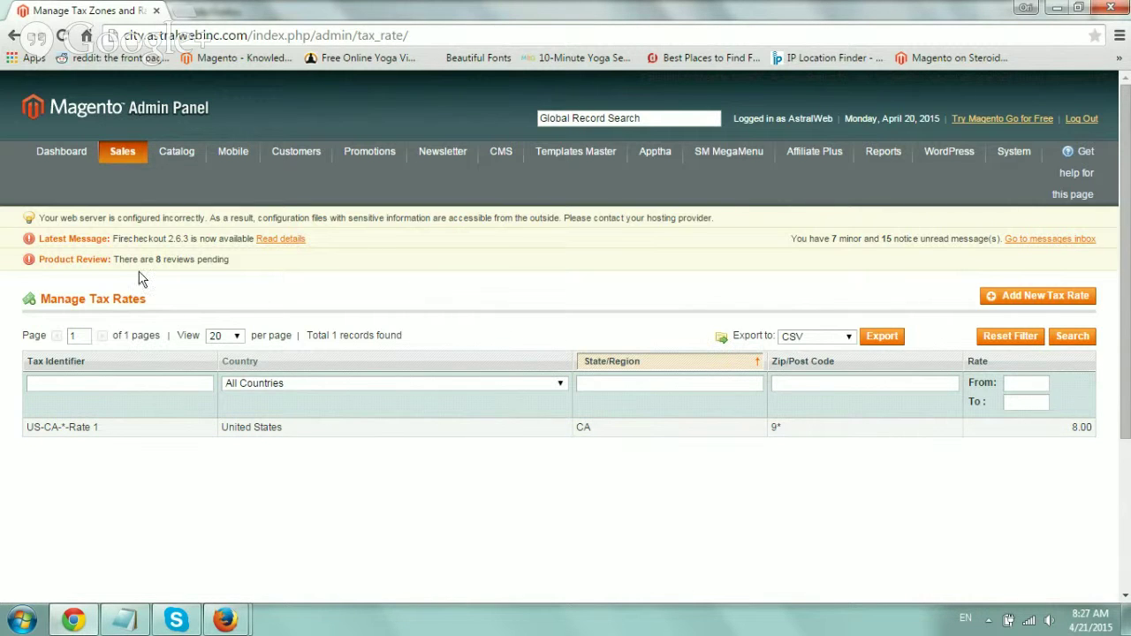
- Open the Manage Tax Zones & Rates page from the Sales tax section
mouse_move(123, 148)
mouse_move(169, 348)
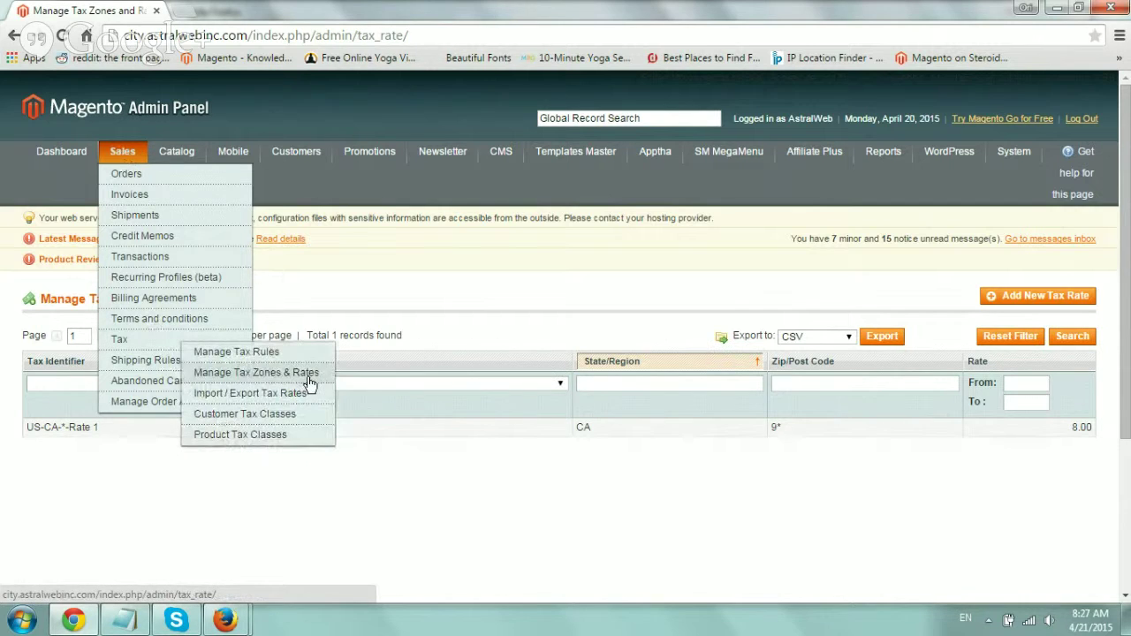
left_click(274, 374)
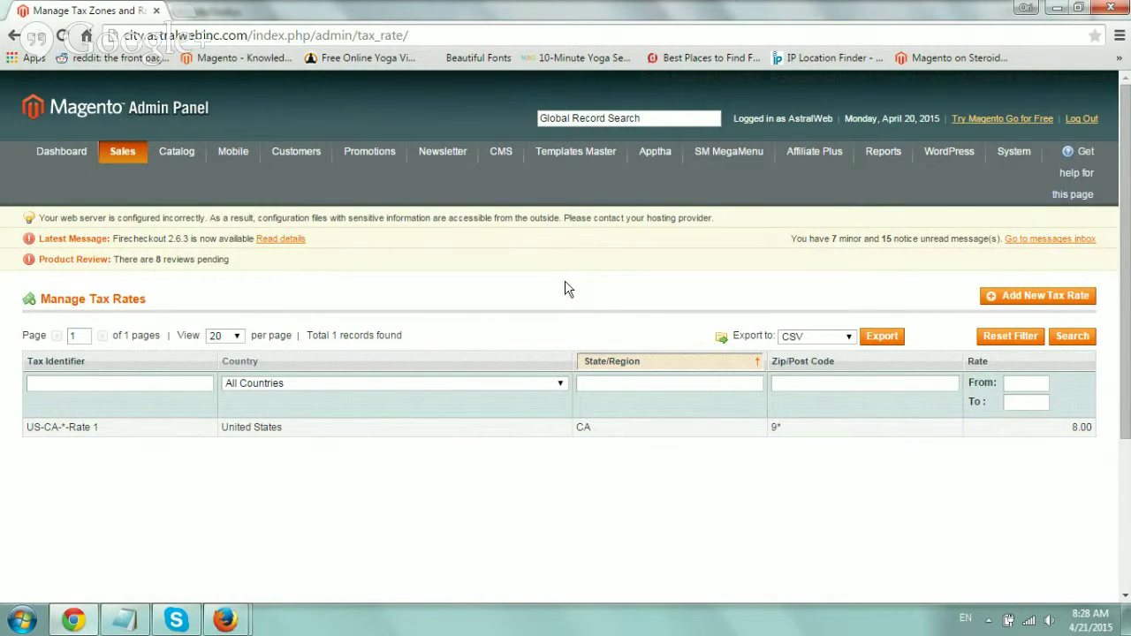
mouse_move(129, 151)
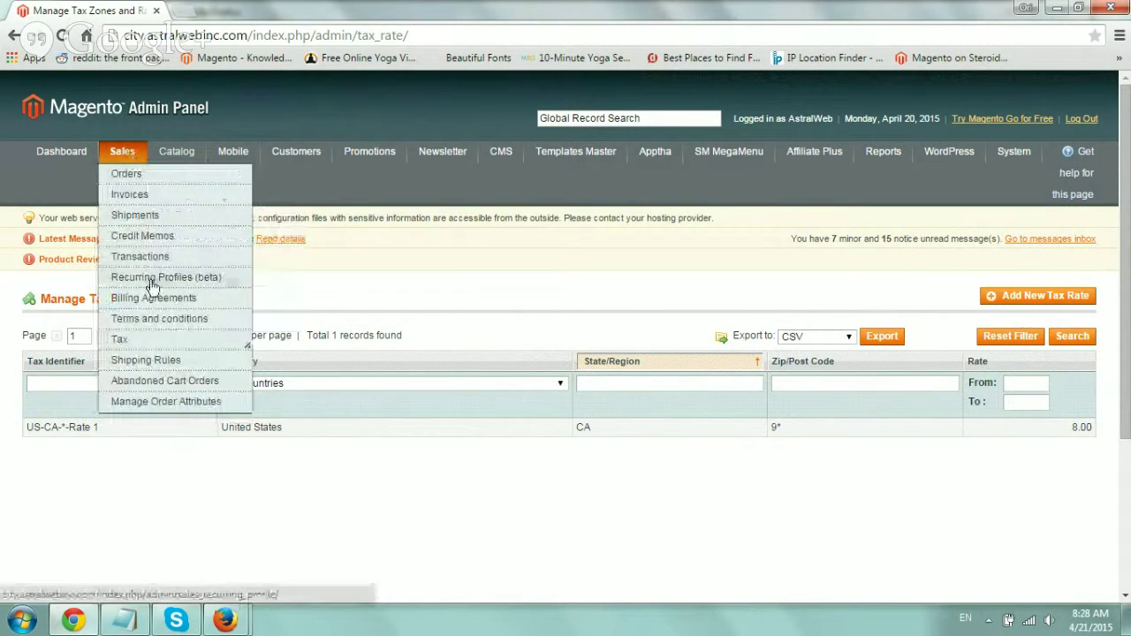
mouse_move(153, 340)
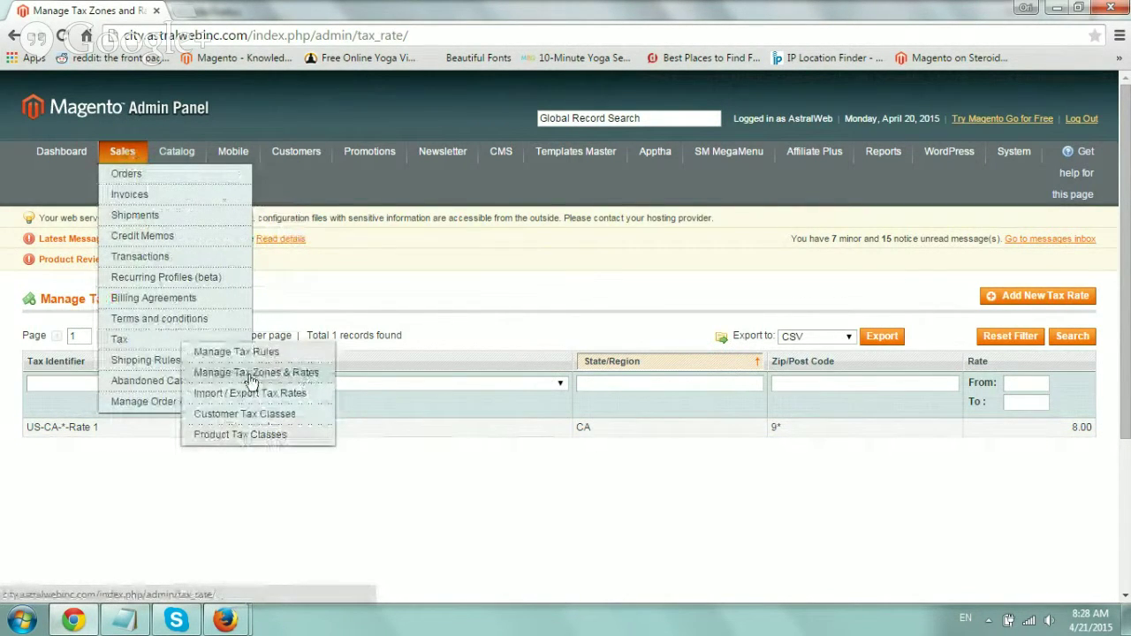
- Start a new tax rate with the tax identifier "California ONLY Ship to"
left_click(1009, 295)
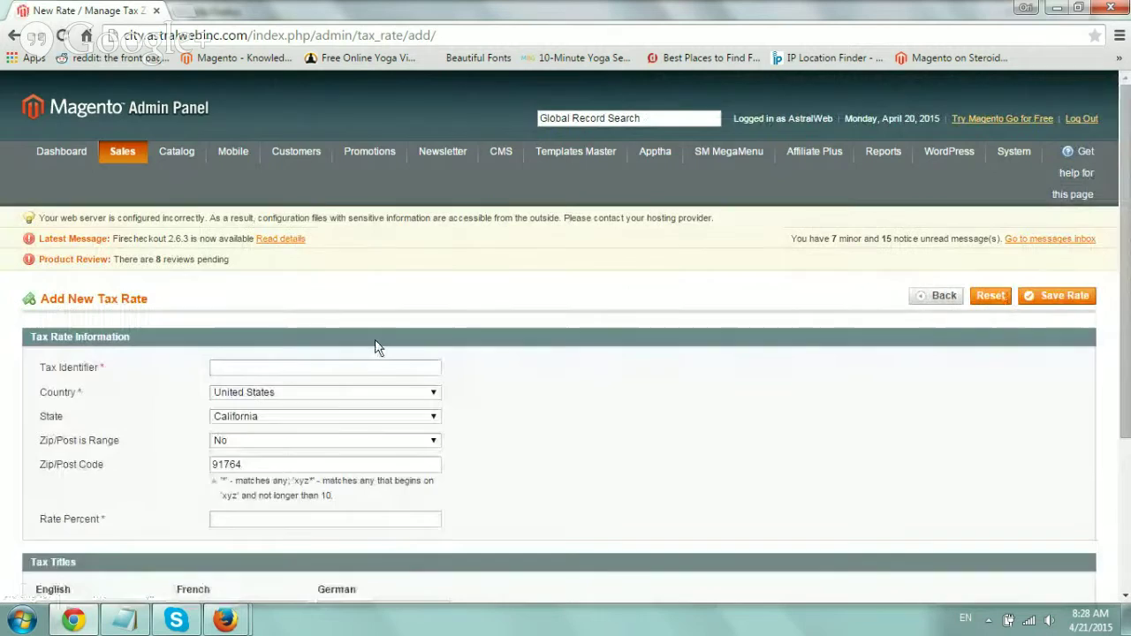
scroll(286, 292, "down", 1)
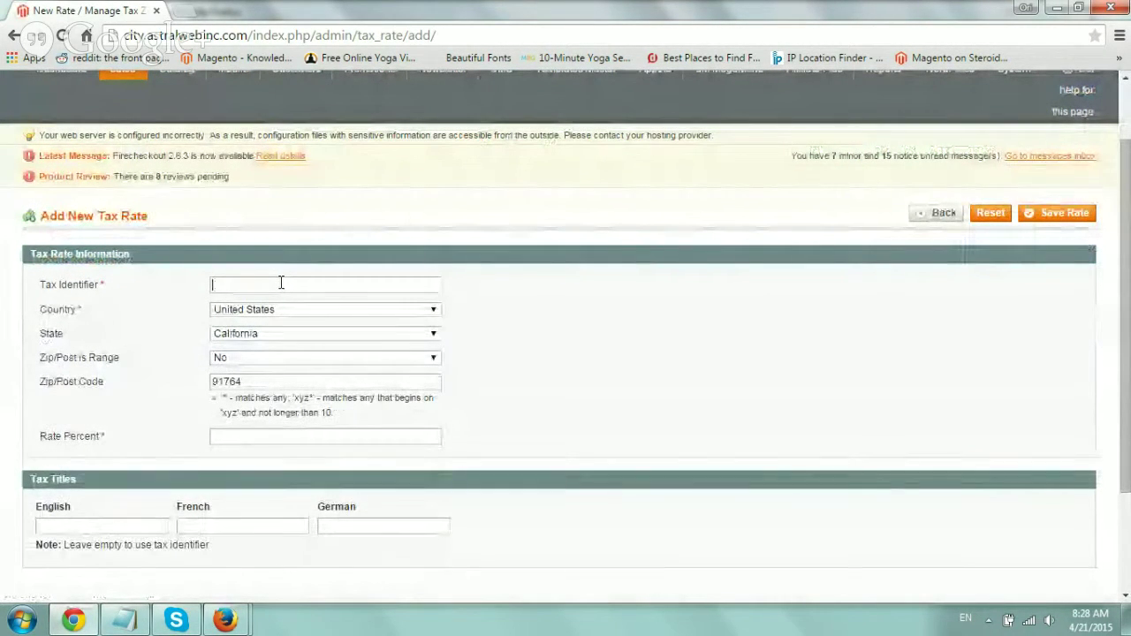
left_click(281, 283)
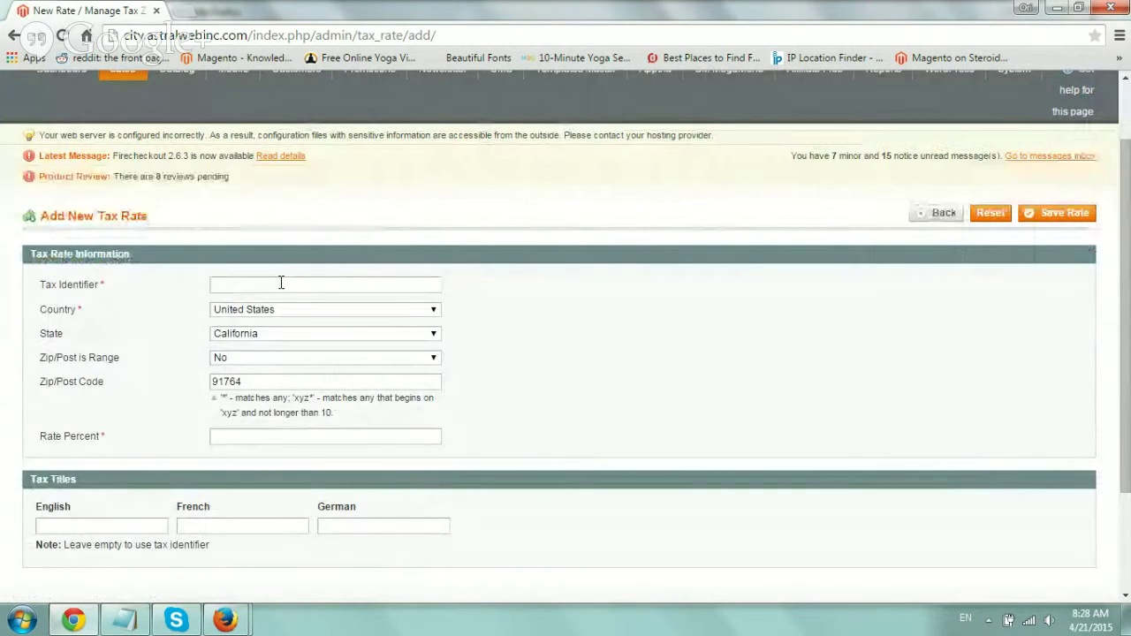
type("California")
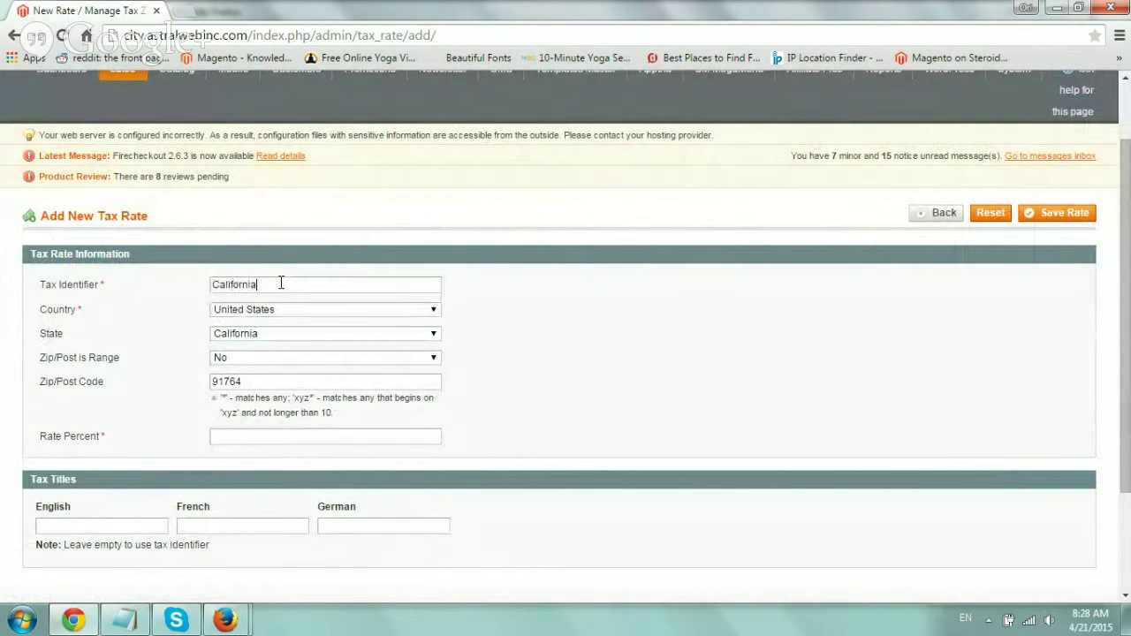
type(" ONLY Ship to")
- Choose United States as the tax rate's country and California as its state
left_click_drag(30, 313, 121, 309)
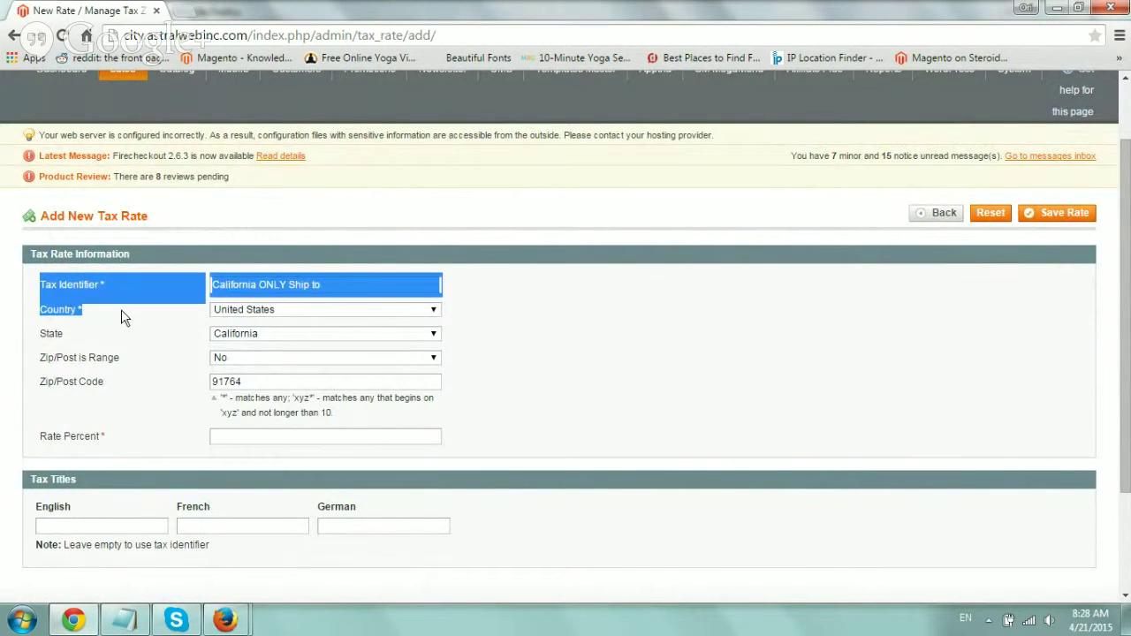
left_click(119, 316)
left_click(253, 311)
left_click(285, 309)
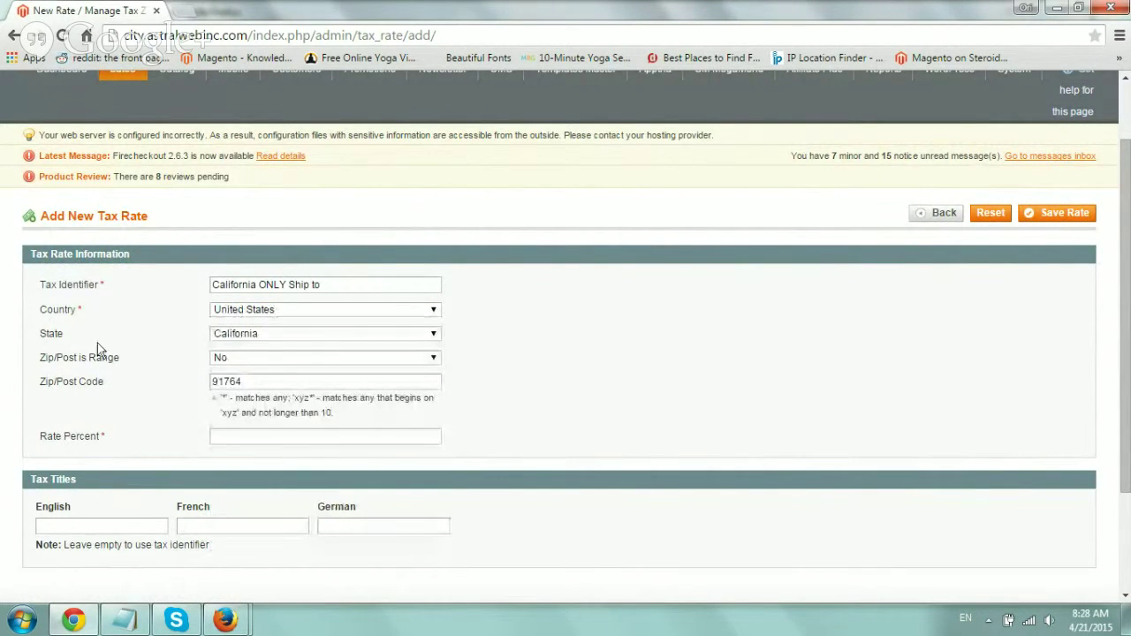
left_click(238, 337)
left_click(265, 334)
- Try a zip/post code range from 90000 to 91111 and switch the range option back to No
left_click(245, 364)
left_click(244, 382)
left_click(245, 378)
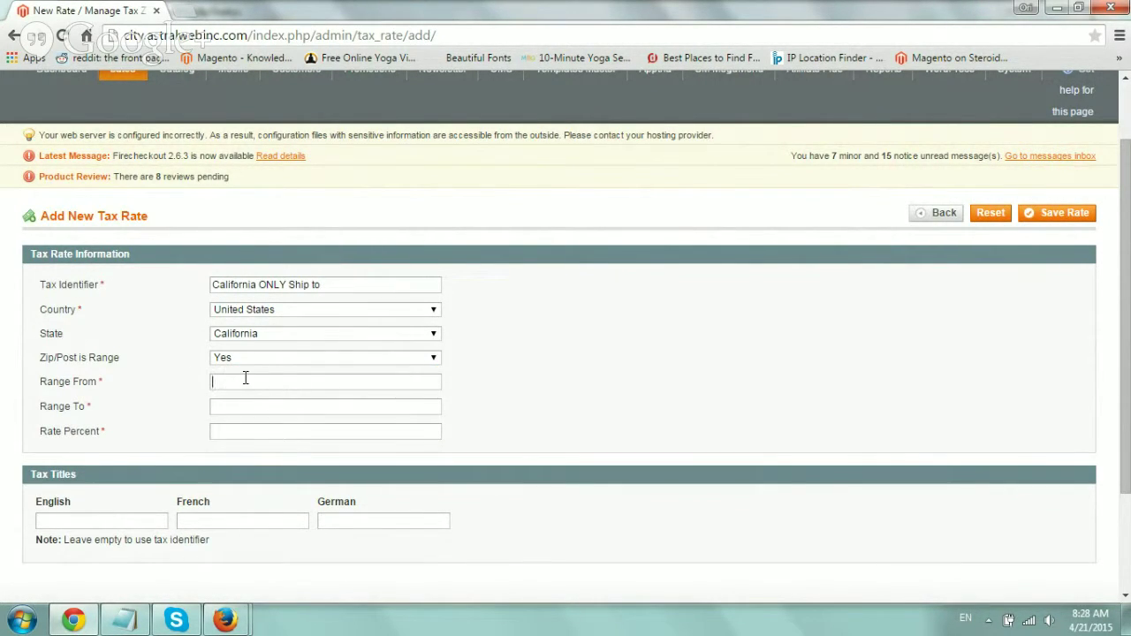
type("9")
type("0000")
type("91111")
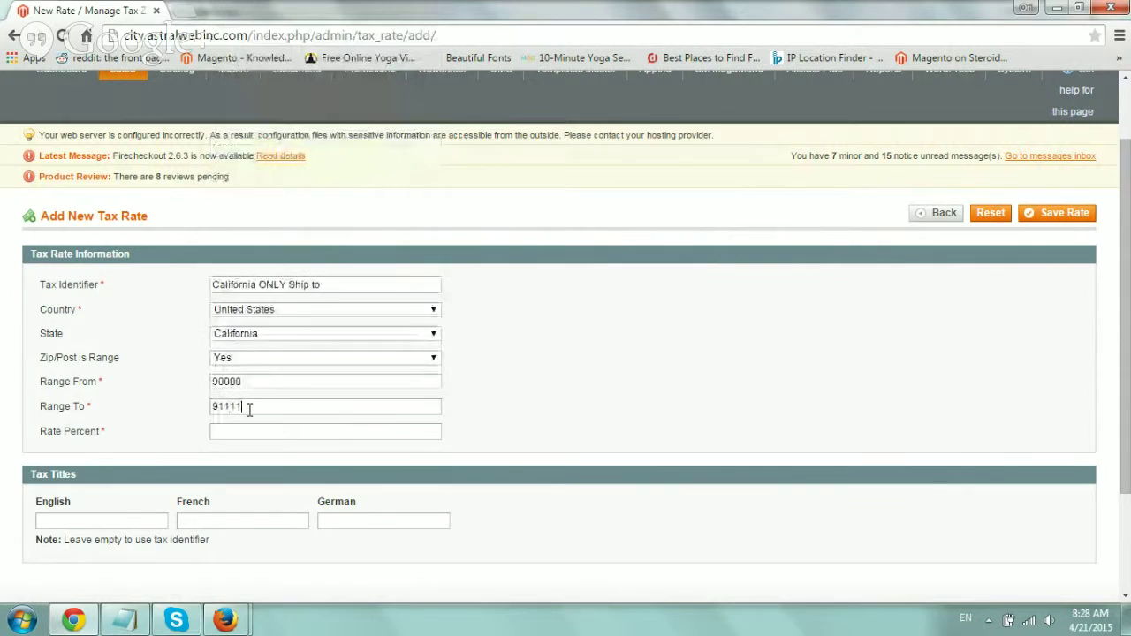
left_click(237, 359)
left_click(236, 369)
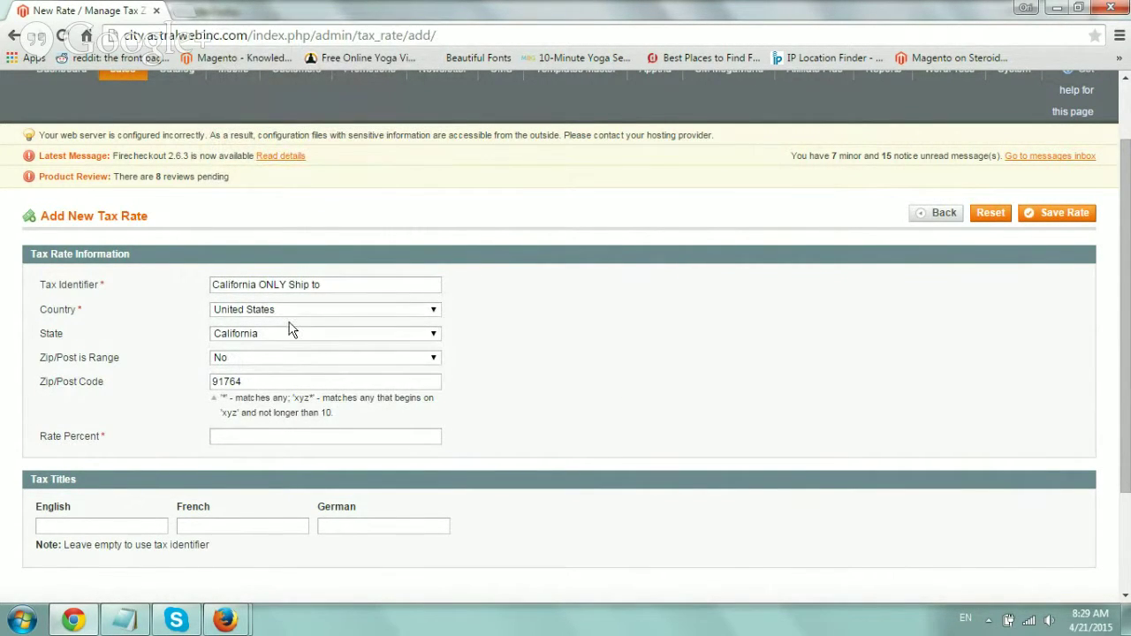
- Replace the Zip/Post Code with the wildcard * so the rate matches any code
left_click_drag(46, 309, 76, 337)
left_click_drag(46, 392, 110, 389)
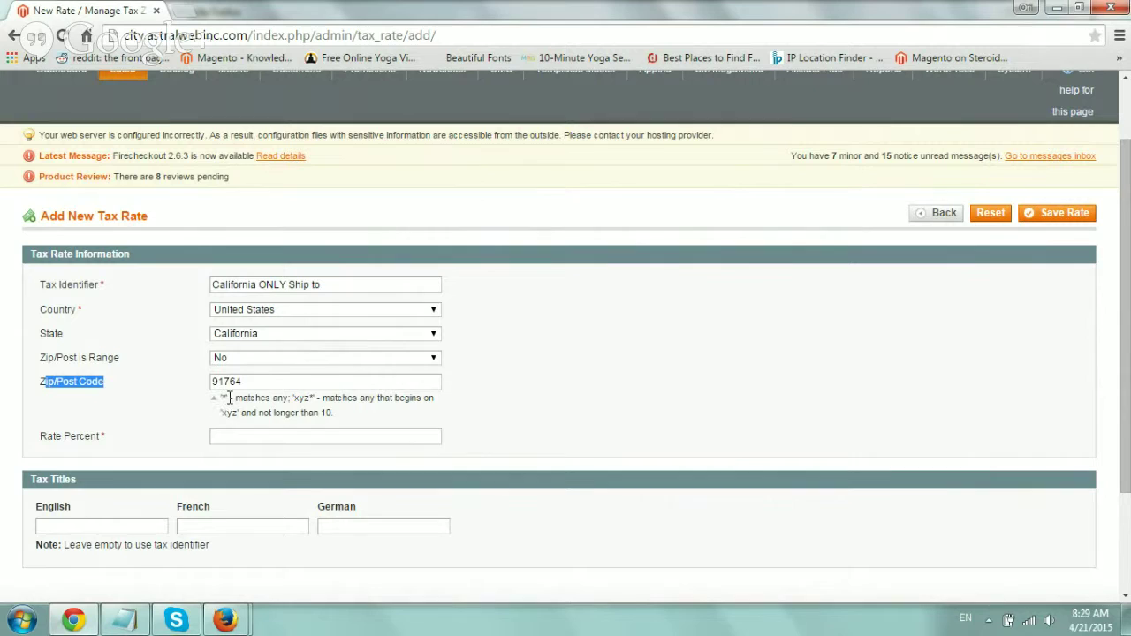
left_click_drag(272, 382, 169, 390)
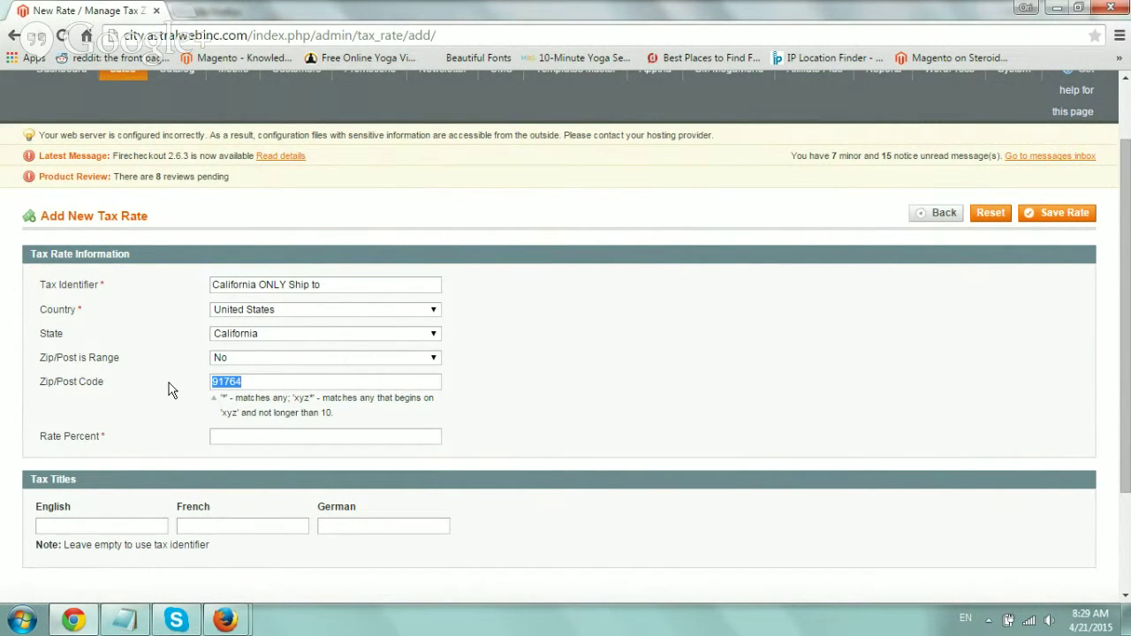
type("*")
left_click(523, 384)
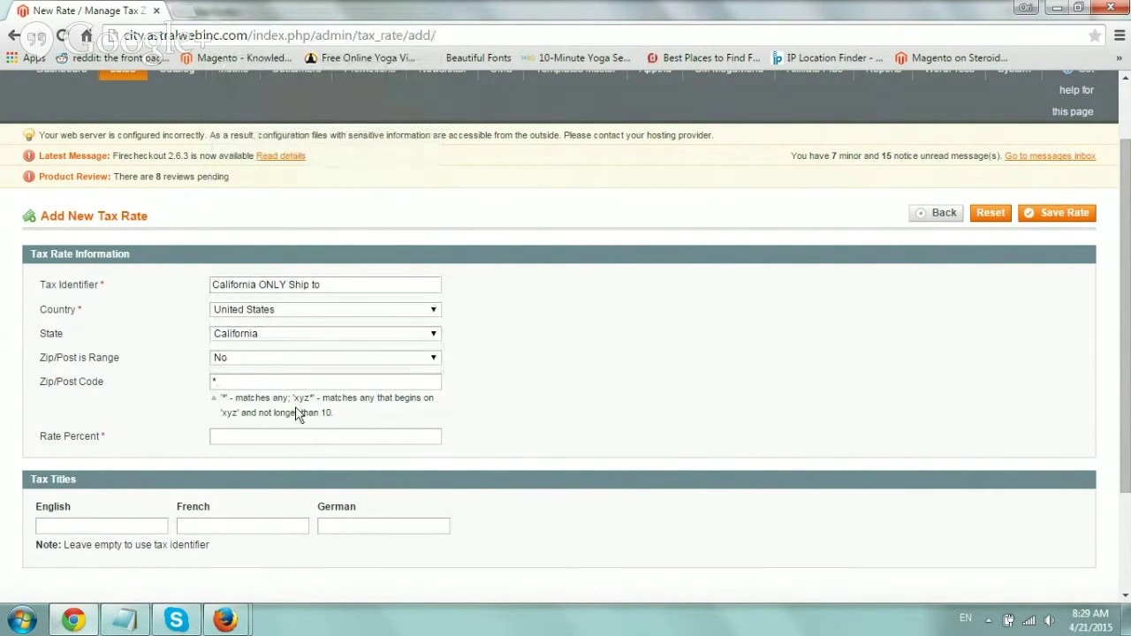
left_click_drag(223, 397, 364, 398)
left_click(354, 398)
key("Tab")
- Set the rate percent to 8.00 and save the California tax rate
left_click_drag(42, 436, 109, 433)
left_click(293, 443)
type("8.00")
left_click(1053, 219)
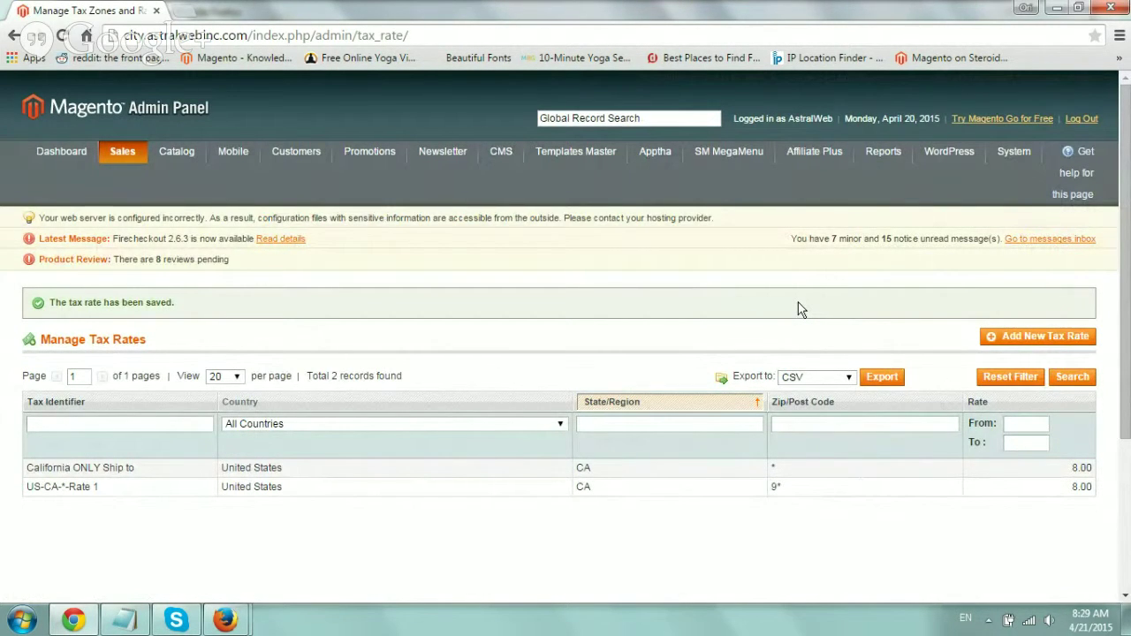
- Start another new tax rate with the tax identifier "My County Only - LA"
left_click(1032, 341)
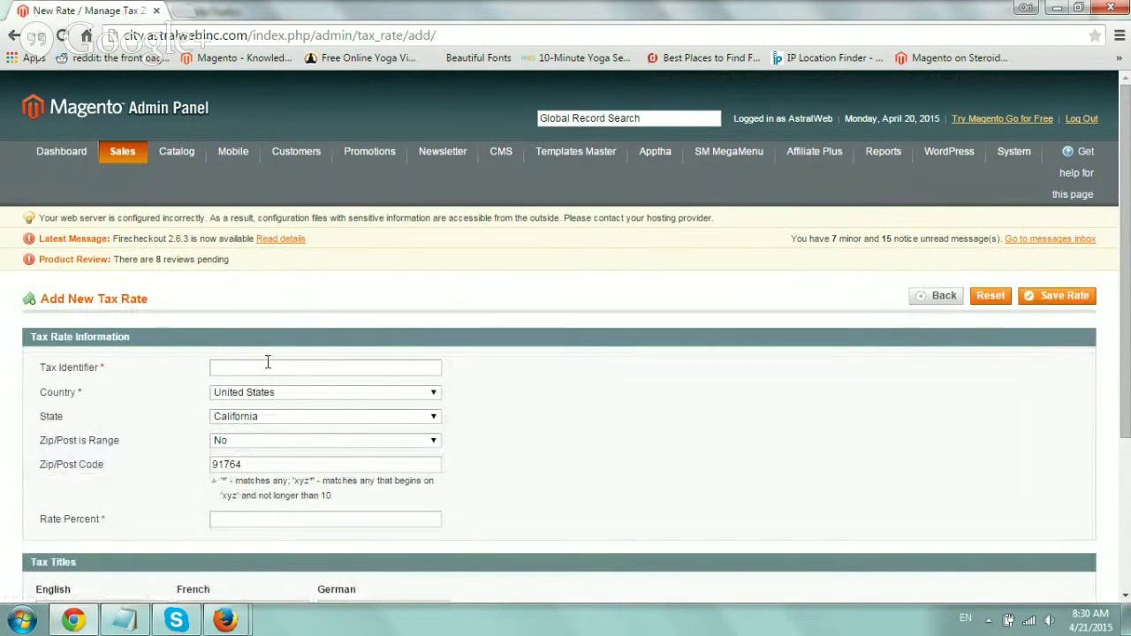
left_click(268, 363)
type("My County G")
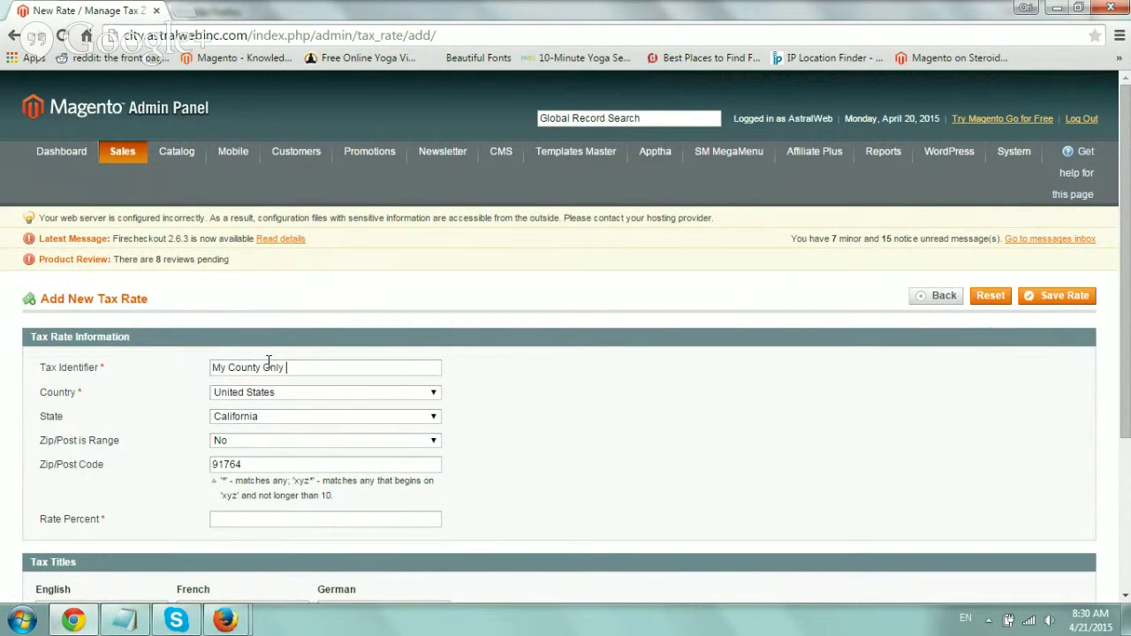
type("- LA")
- Set the zip/post code range from 91316 to 91365 with a rate of 1.00 percent, and save the tax rate
scroll(484, 371, "down", 1)
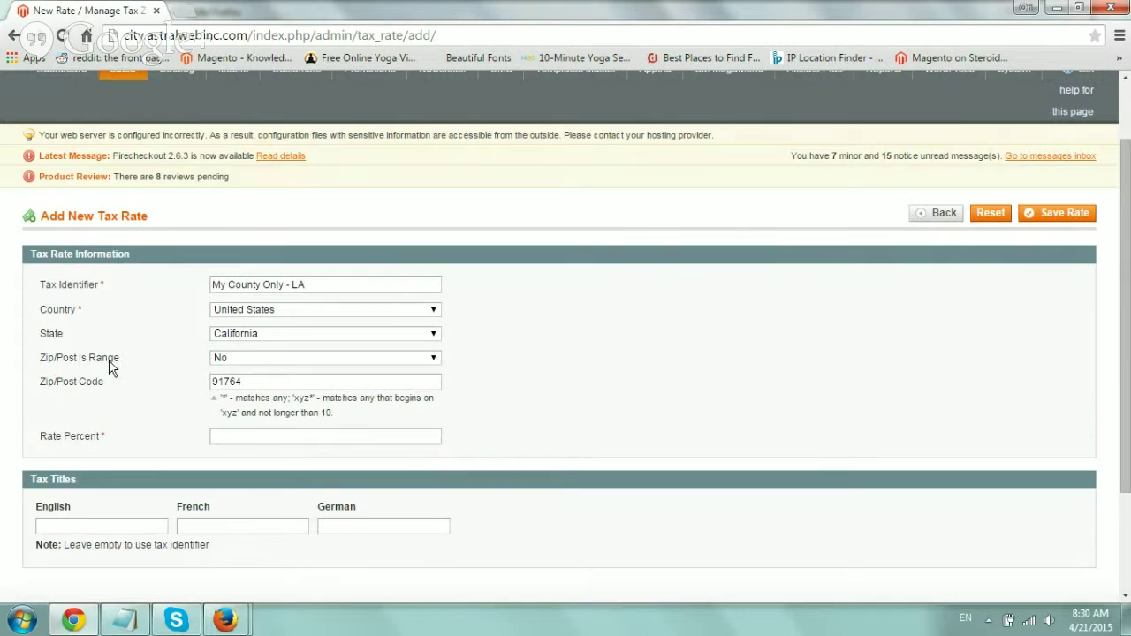
left_click(234, 362)
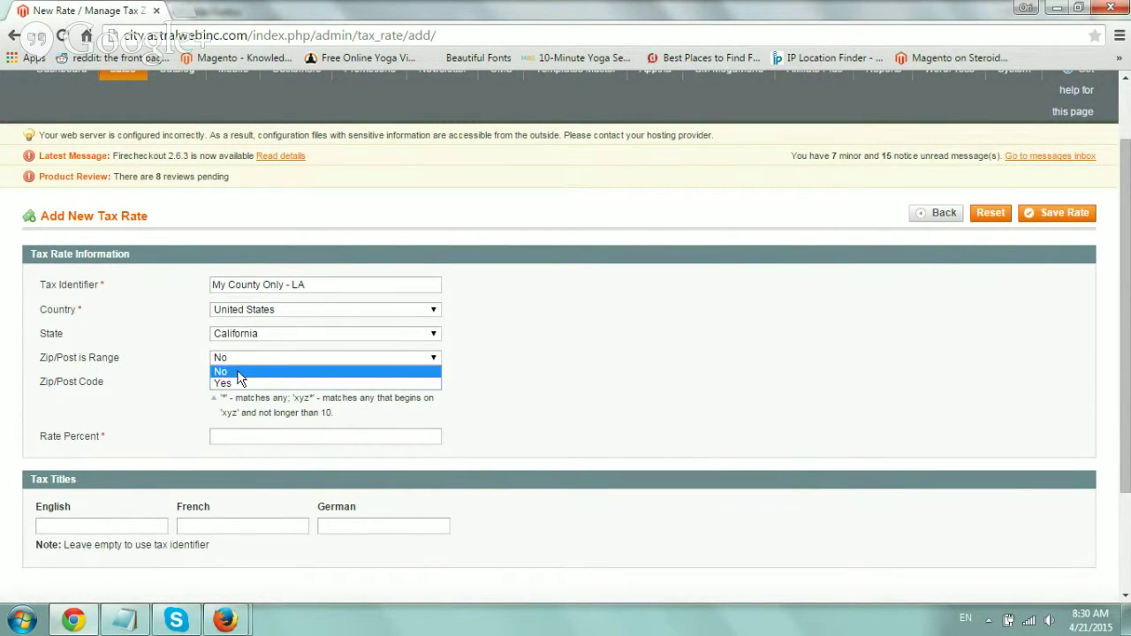
left_click(240, 380)
type("91316")
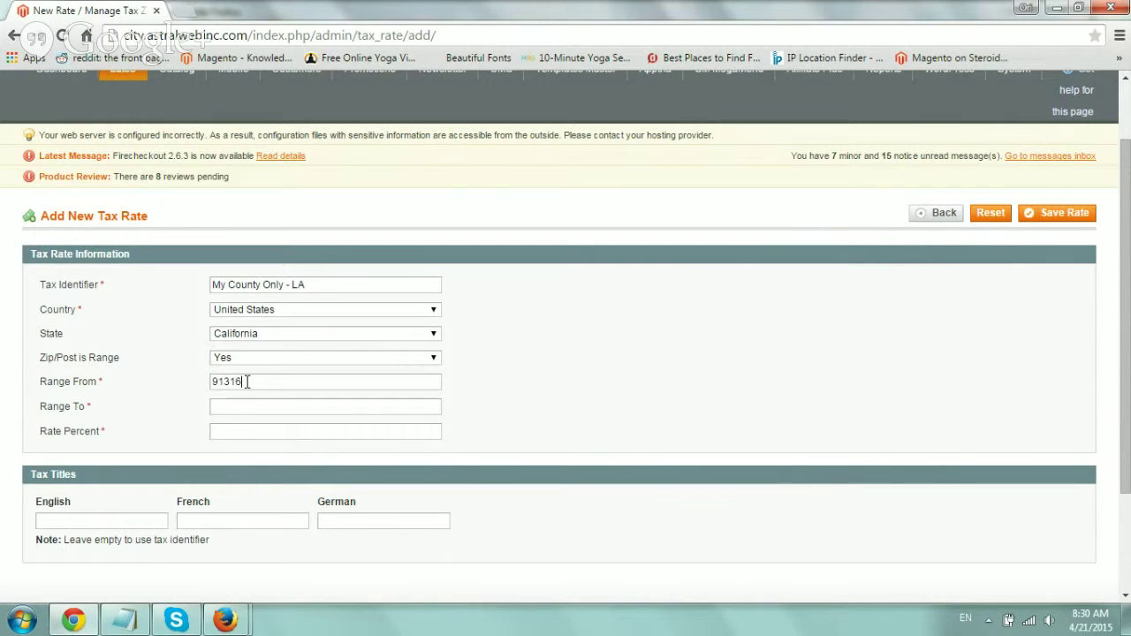
left_click(243, 405)
type("913")
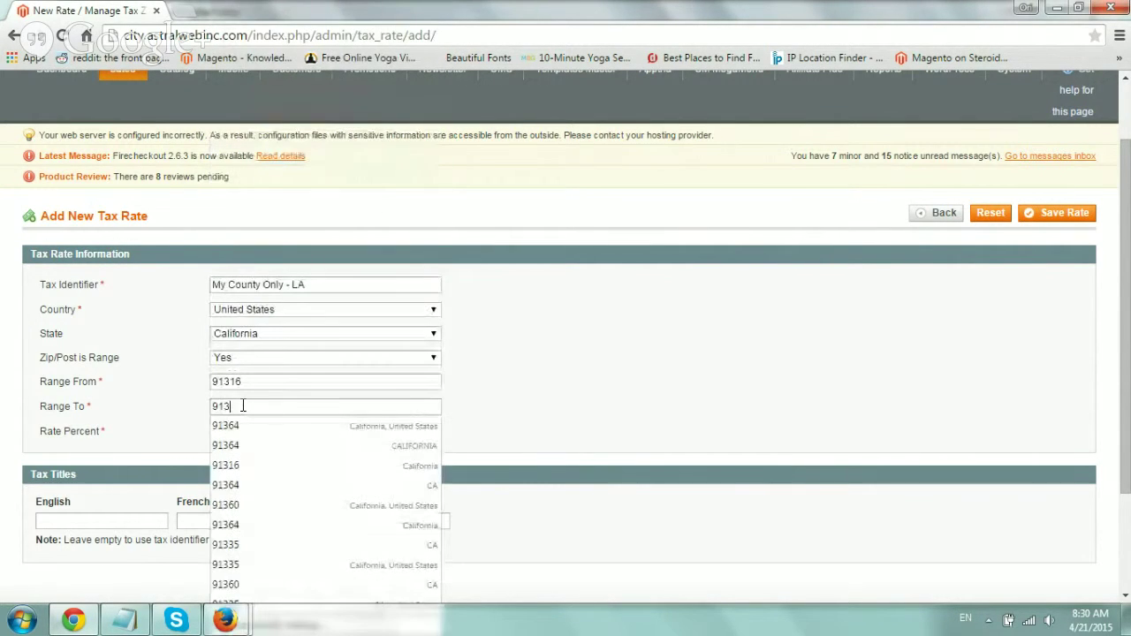
type("65")
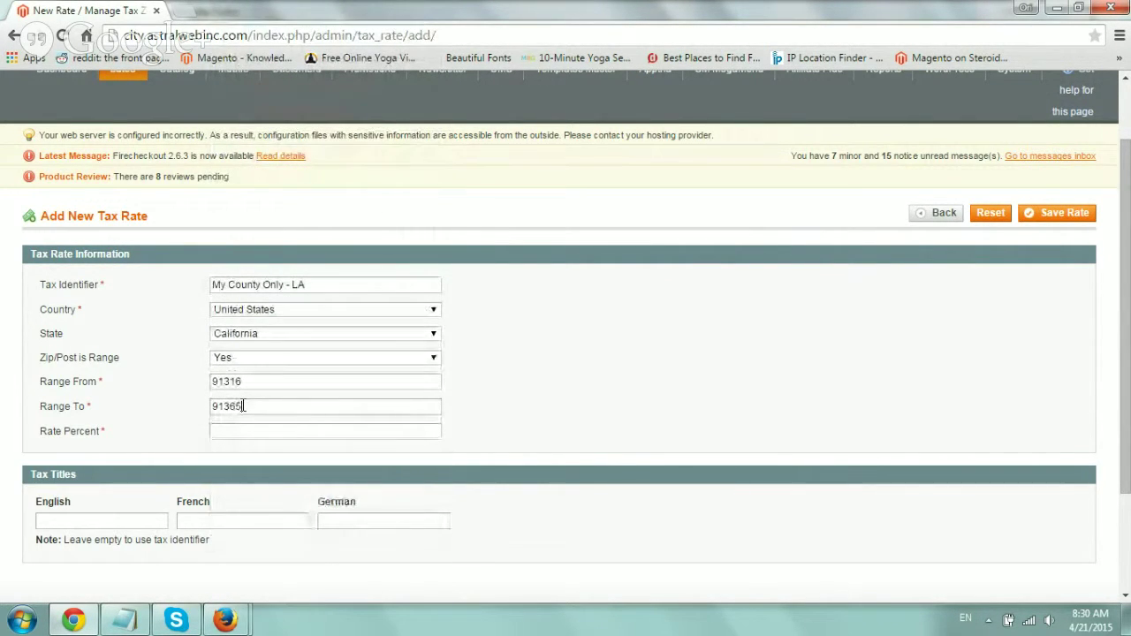
left_click(271, 429)
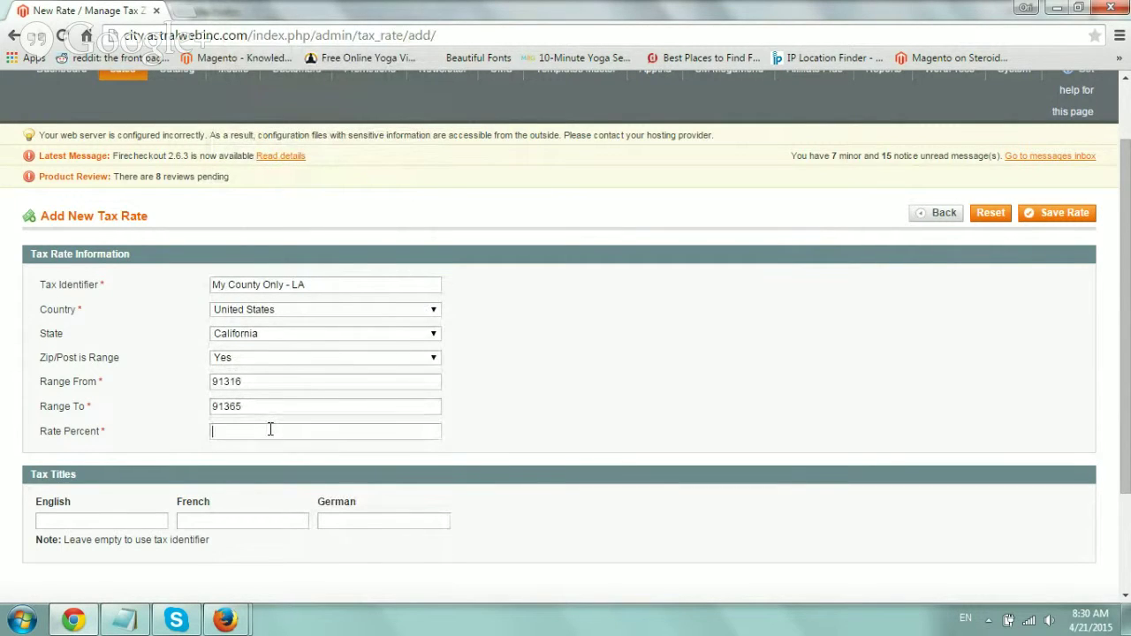
left_click(1088, 213)
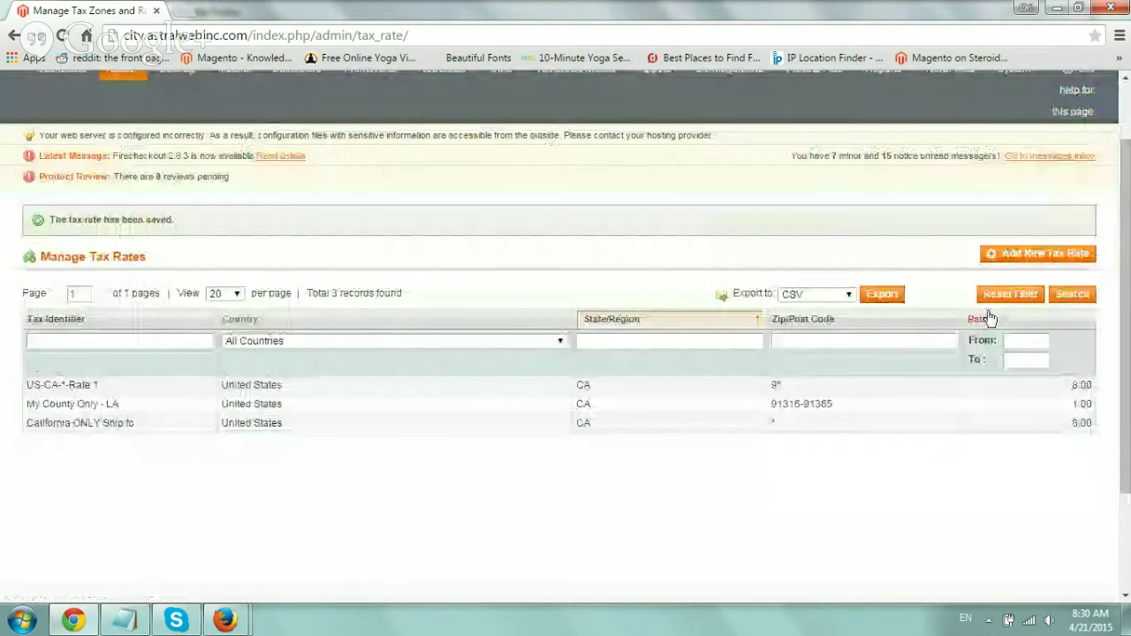
- Start a third new tax rate with the tax identifier "My country 2"
left_click(1030, 256)
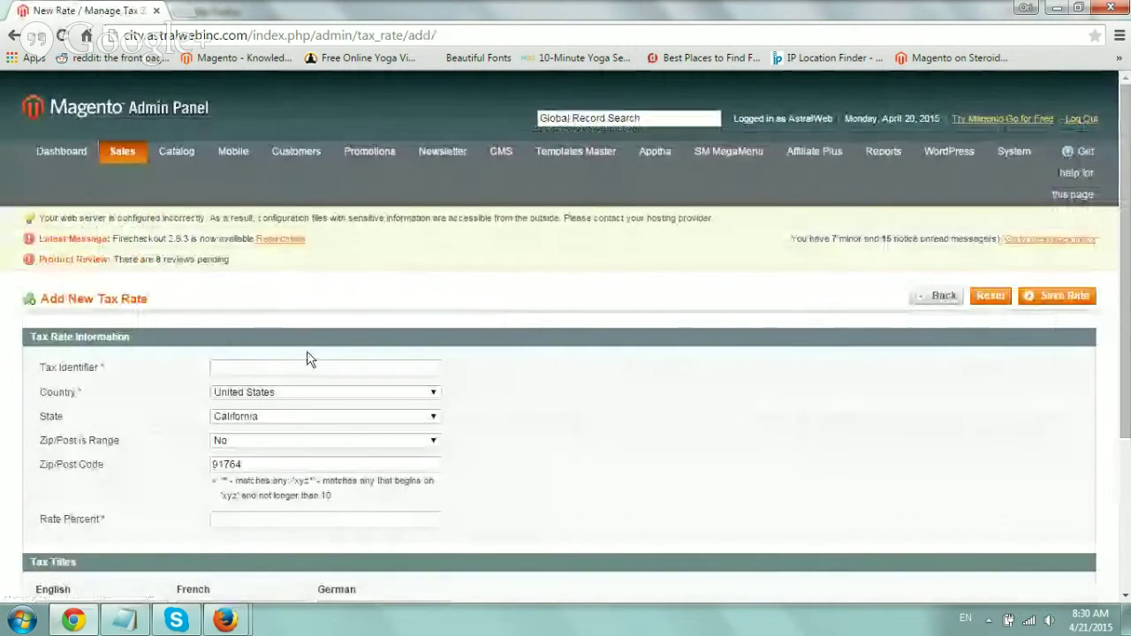
left_click(282, 365)
type("C")
key("BackSpace")
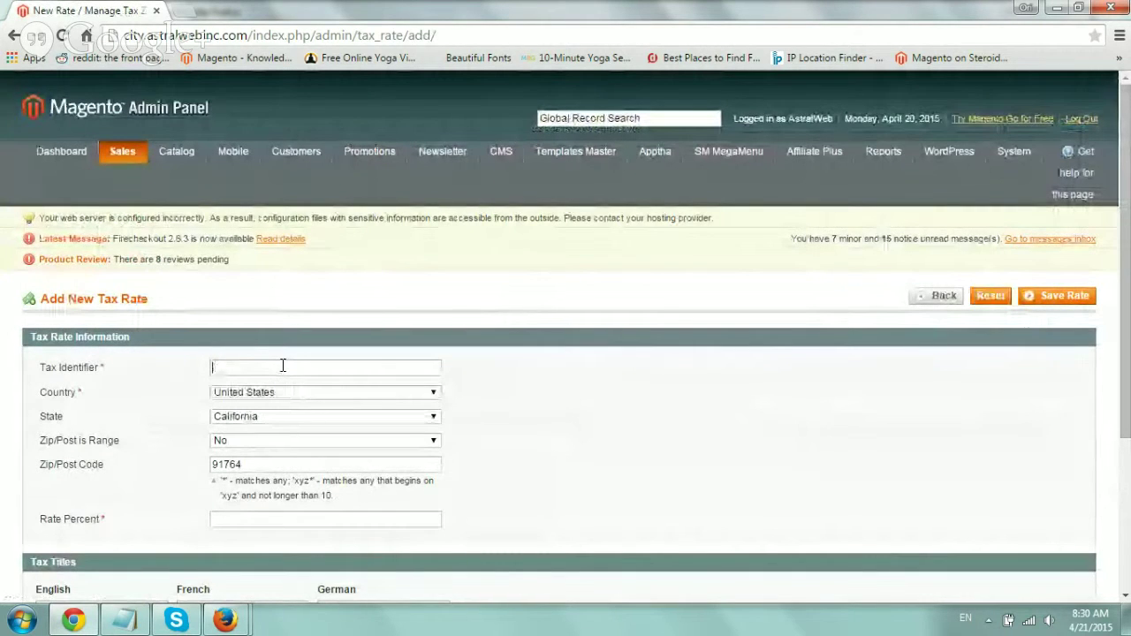
type("My country 2")
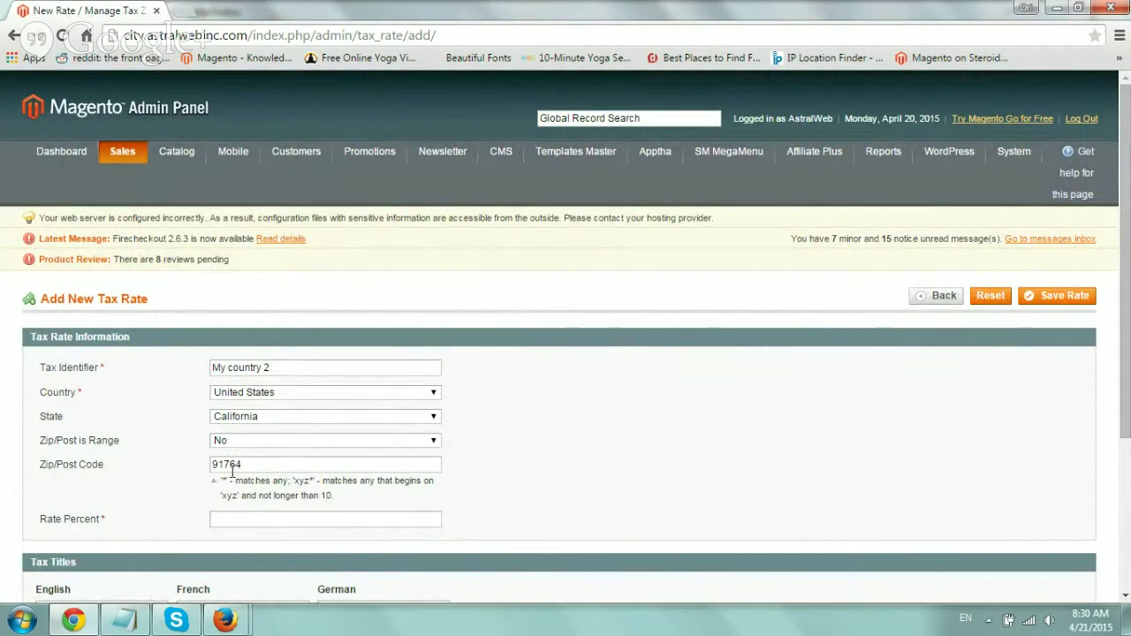
- Set the Zip/Post Code of the "My country 2" rate to 91765
double_click(269, 463)
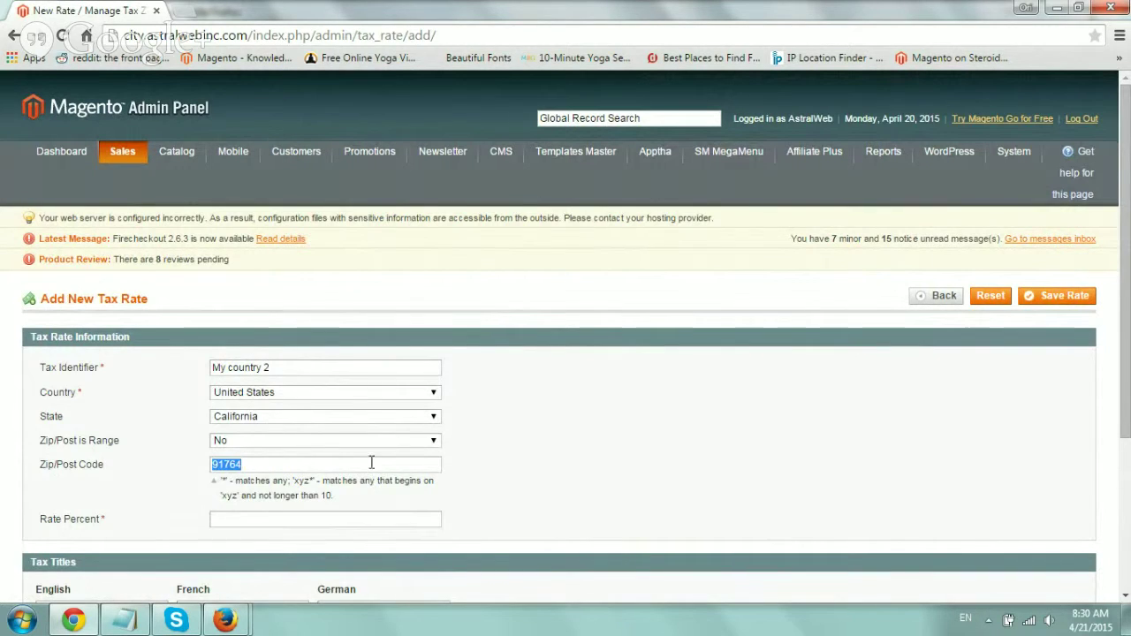
type("9176=5")
key("BackSpace")
key("BackSpace")
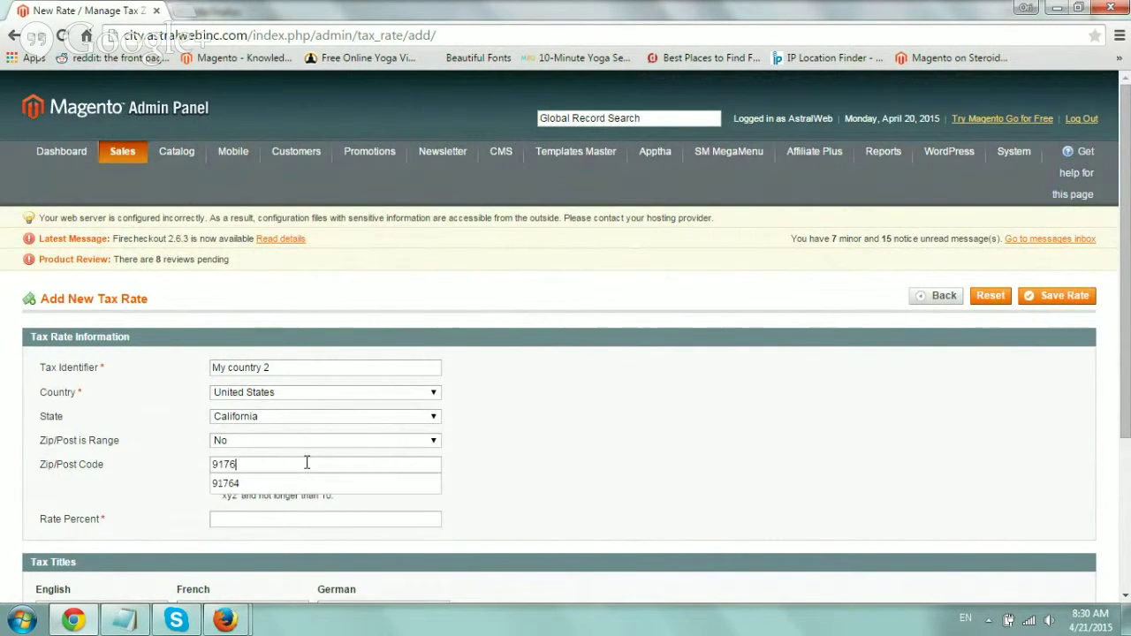
type("5")
- Set the rate percent to 1.00 and save the "My country 2" tax rate
left_click(359, 523)
type("1")
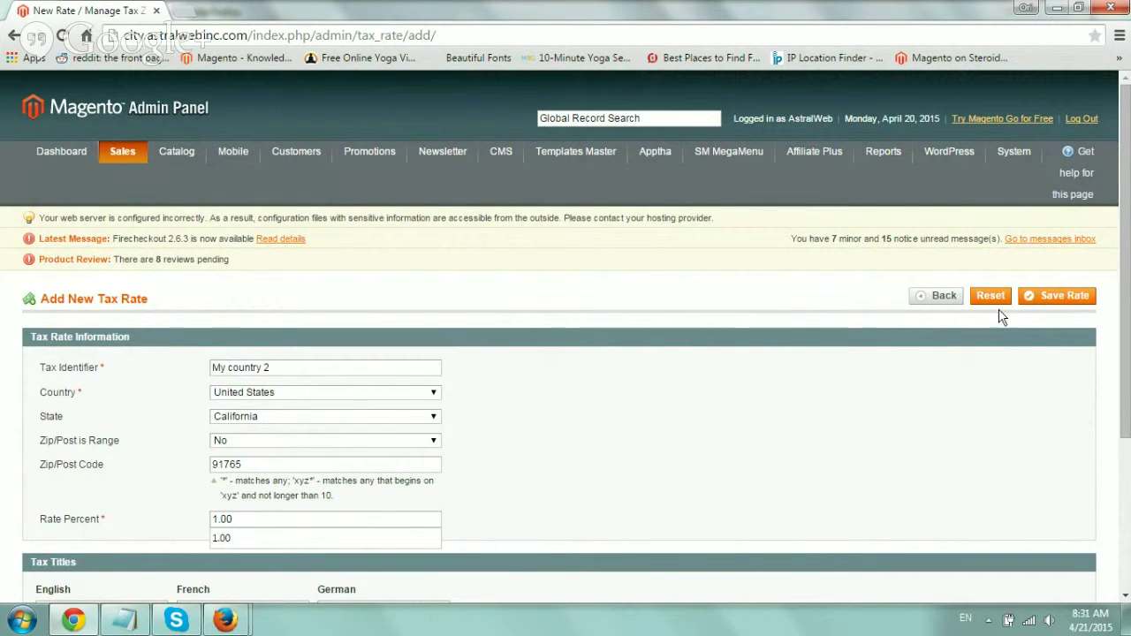
left_click(1060, 297)
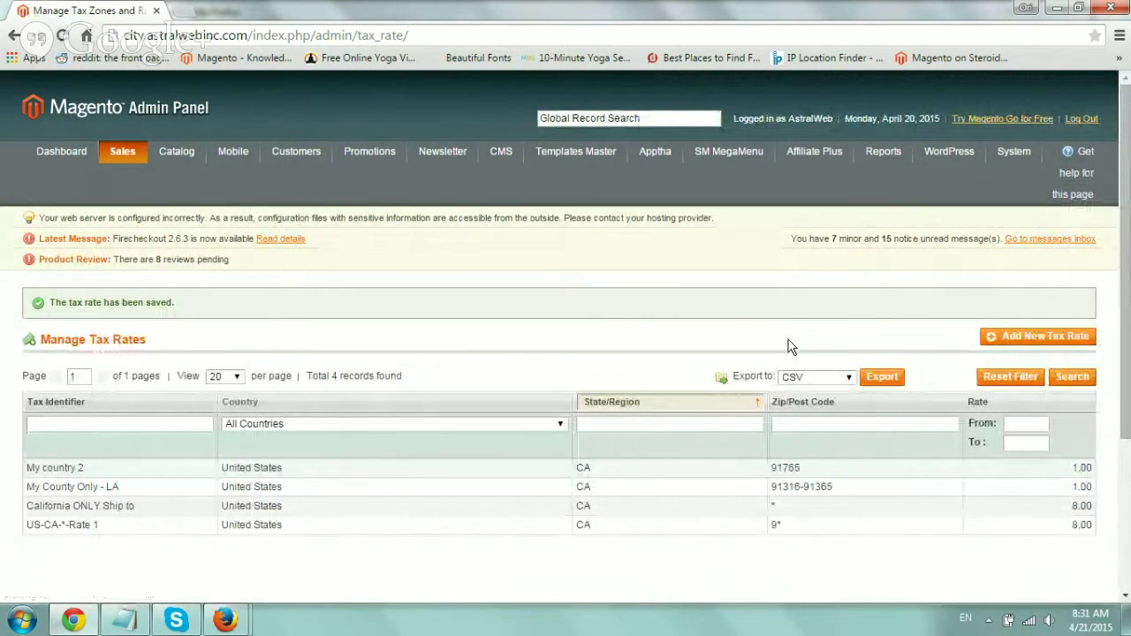
- Open the "My County Only - LA" tax rate from the list to view its details
left_click(593, 497)
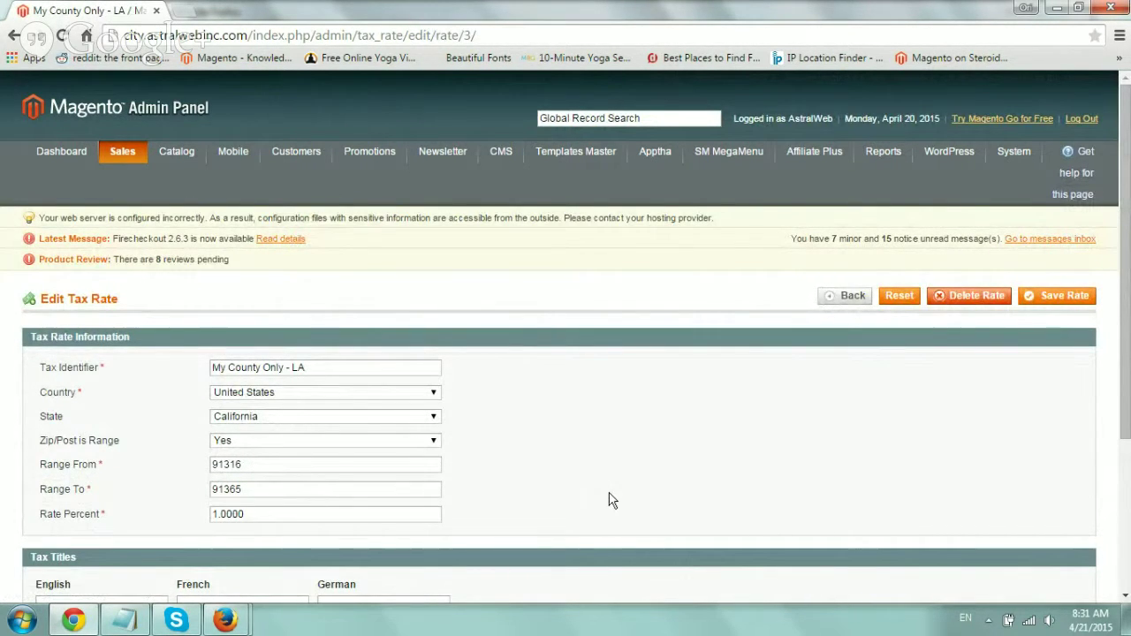
scroll(565, 455, "down", 1)
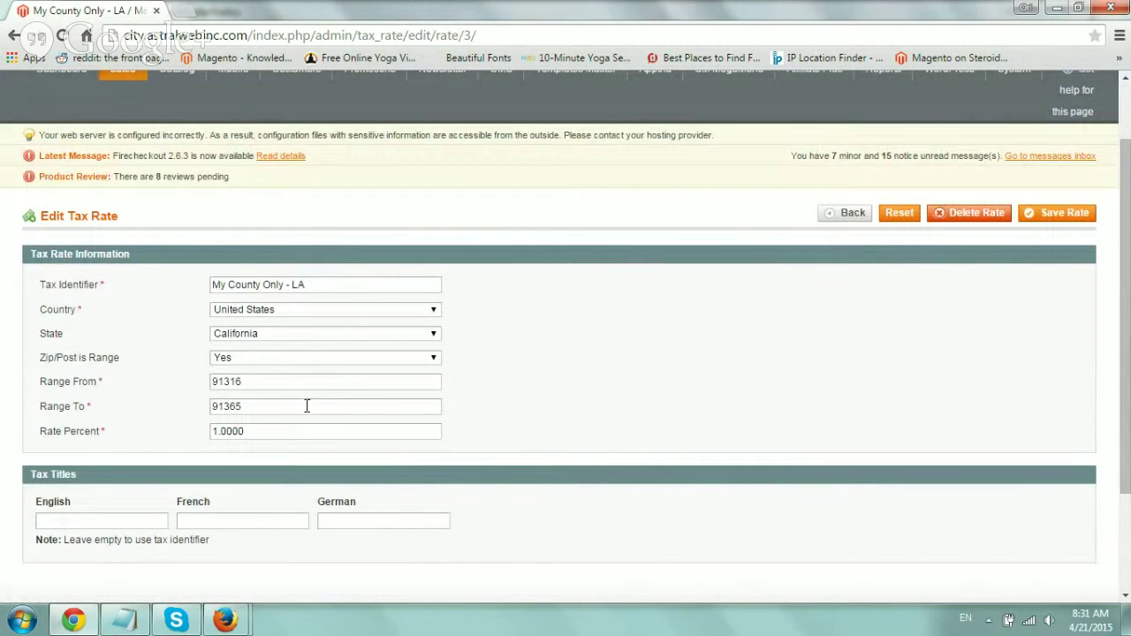
- Export the existing tax rates as a CSV file from the Import / Export Tax Rates page
double_click(234, 381)
scroll(569, 292, "up", 1)
mouse_move(123, 151)
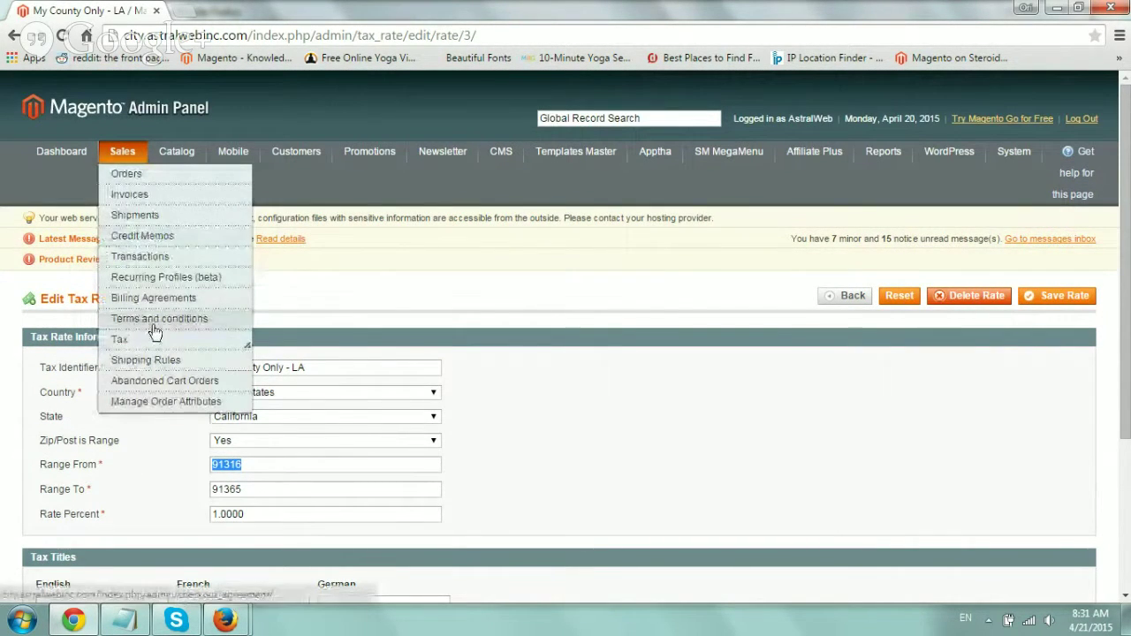
mouse_move(156, 339)
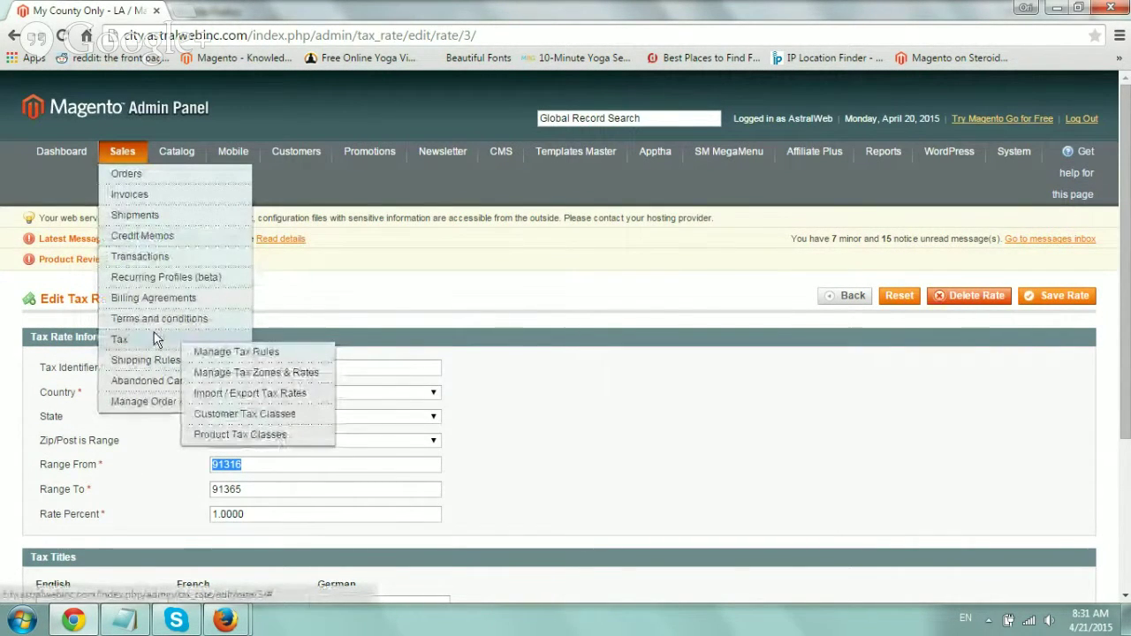
left_click(235, 393)
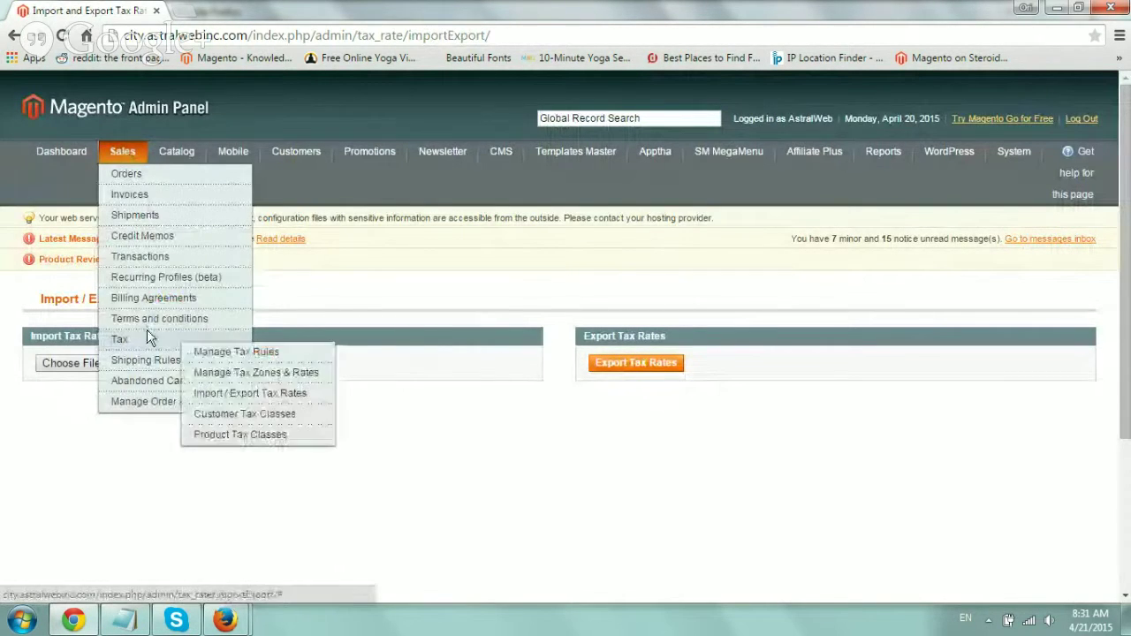
left_click(608, 364)
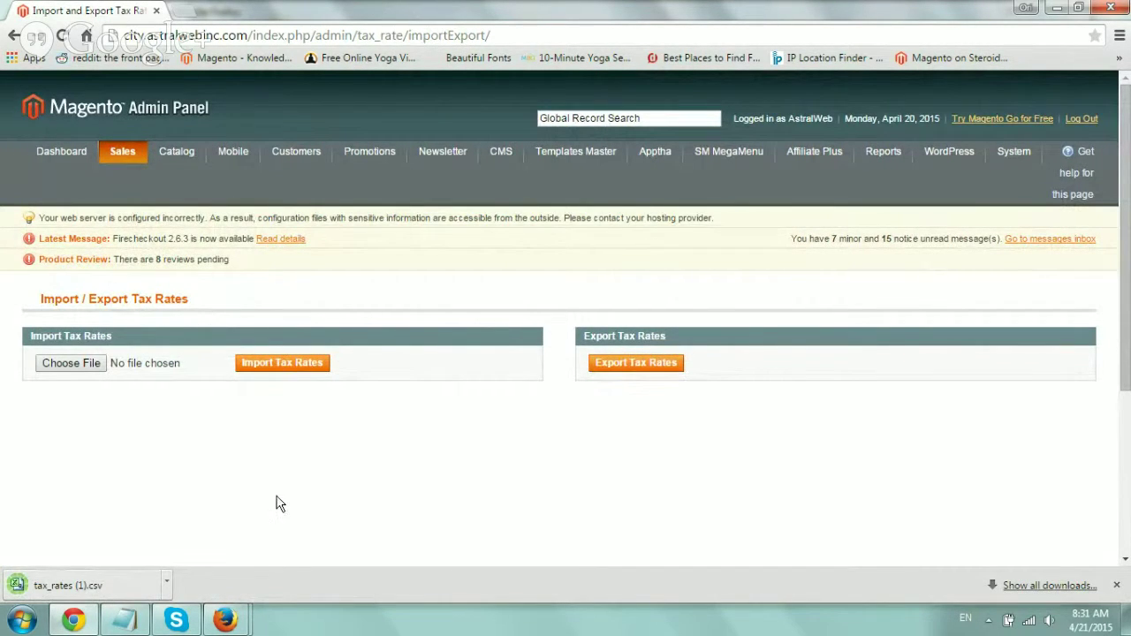
- Open the exported tax_rates (1).csv in Excel and widen the columns to fit their contents
left_click(101, 576)
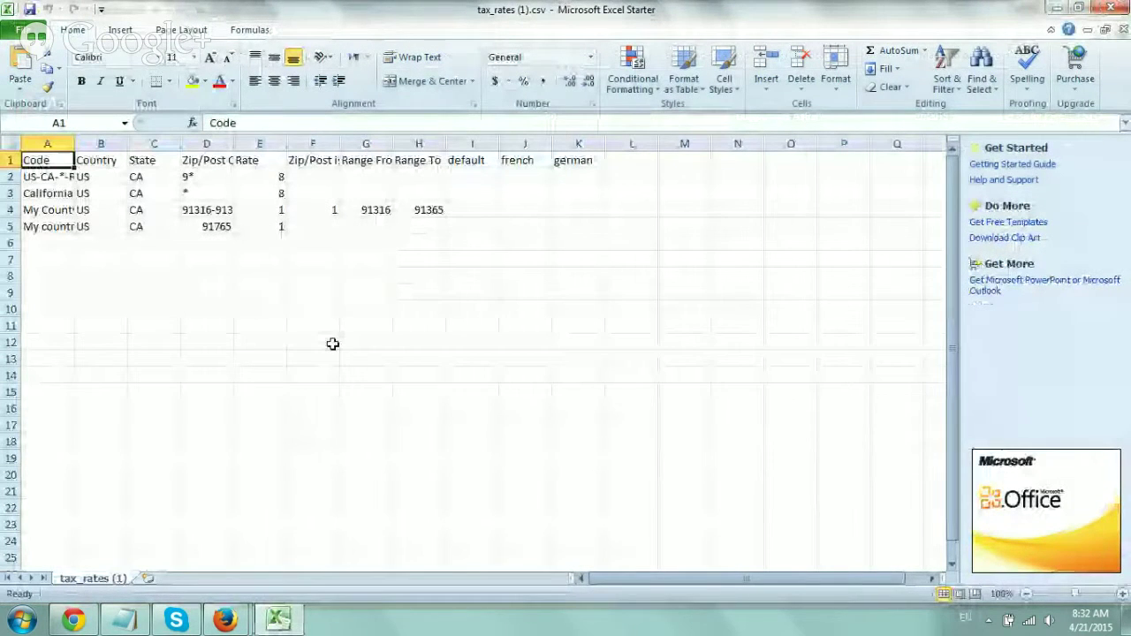
left_click_drag(74, 143, 228, 144)
left_click_drag(334, 143, 741, 142)
left_click(712, 290)
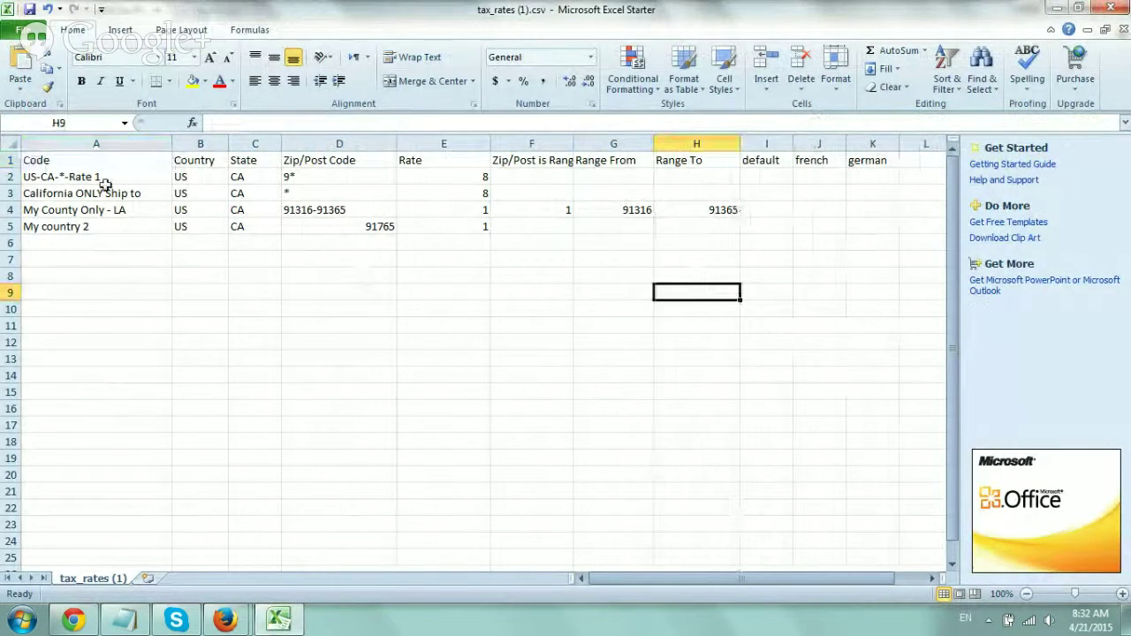
- Add the codes New One 1 and New One 2 below the existing rows and extend the series to New One 7
left_click(93, 243)
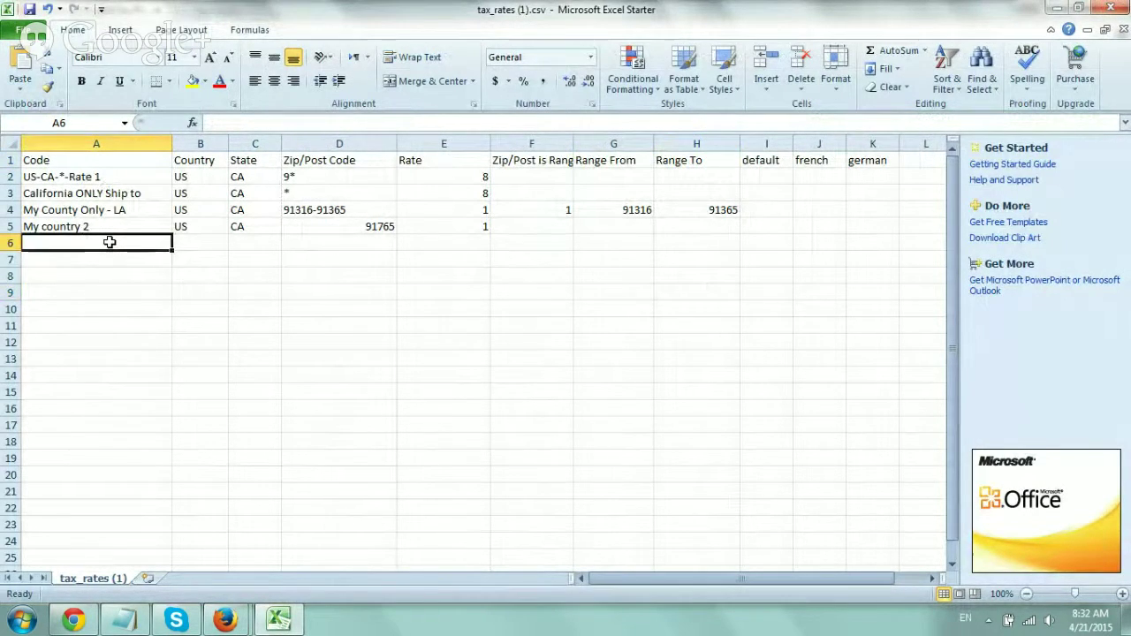
type("New ")
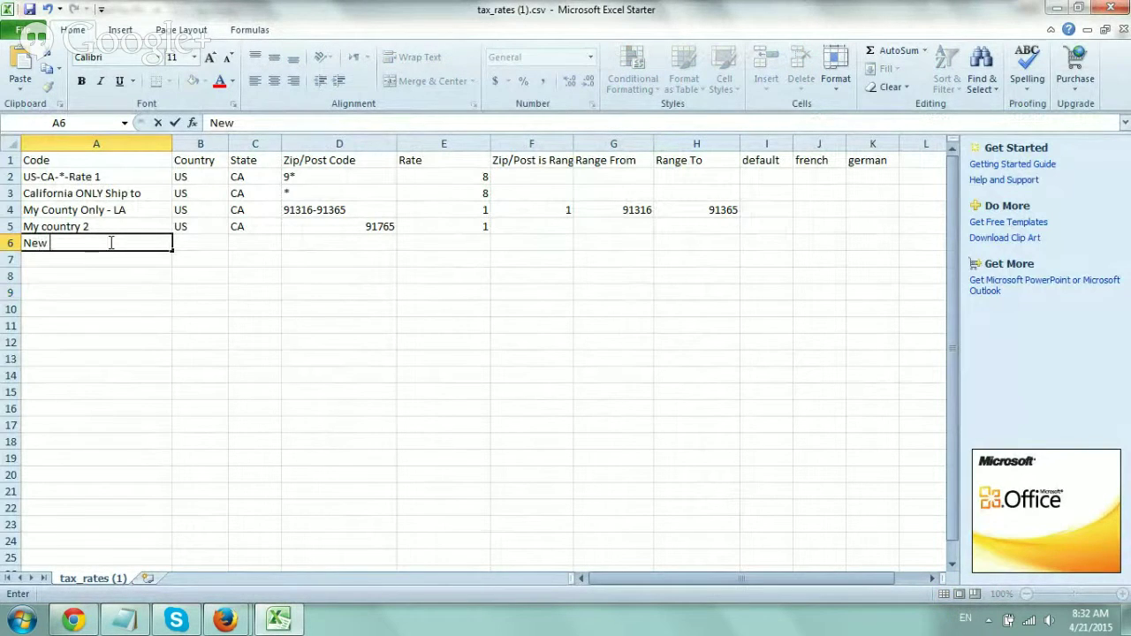
type("One 1")
key("Return")
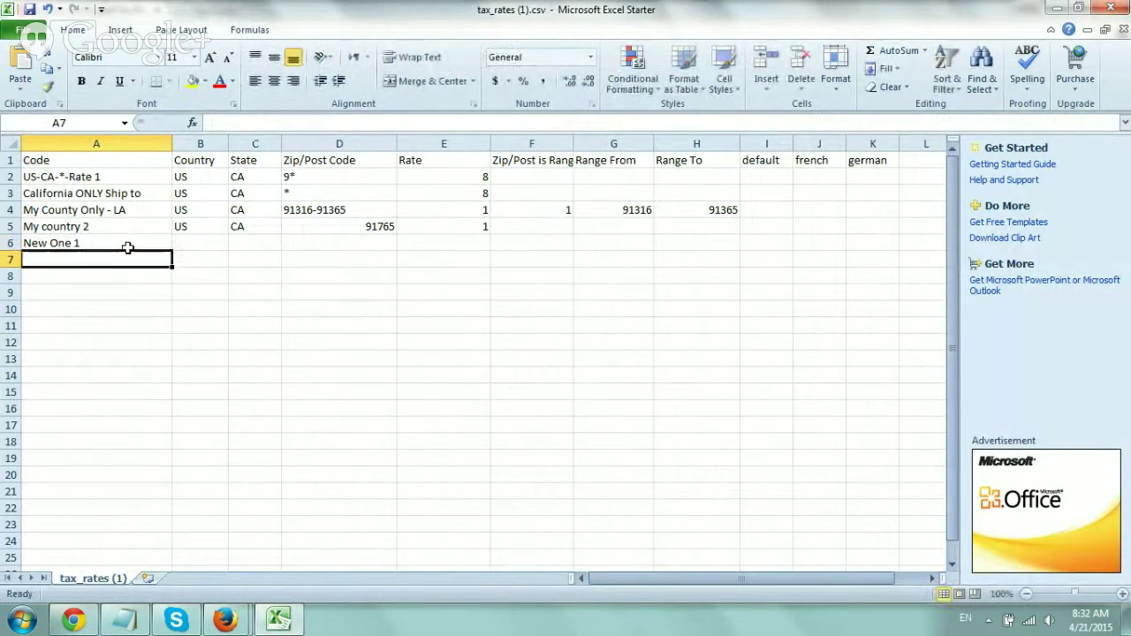
type("New One 2")
key("Return")
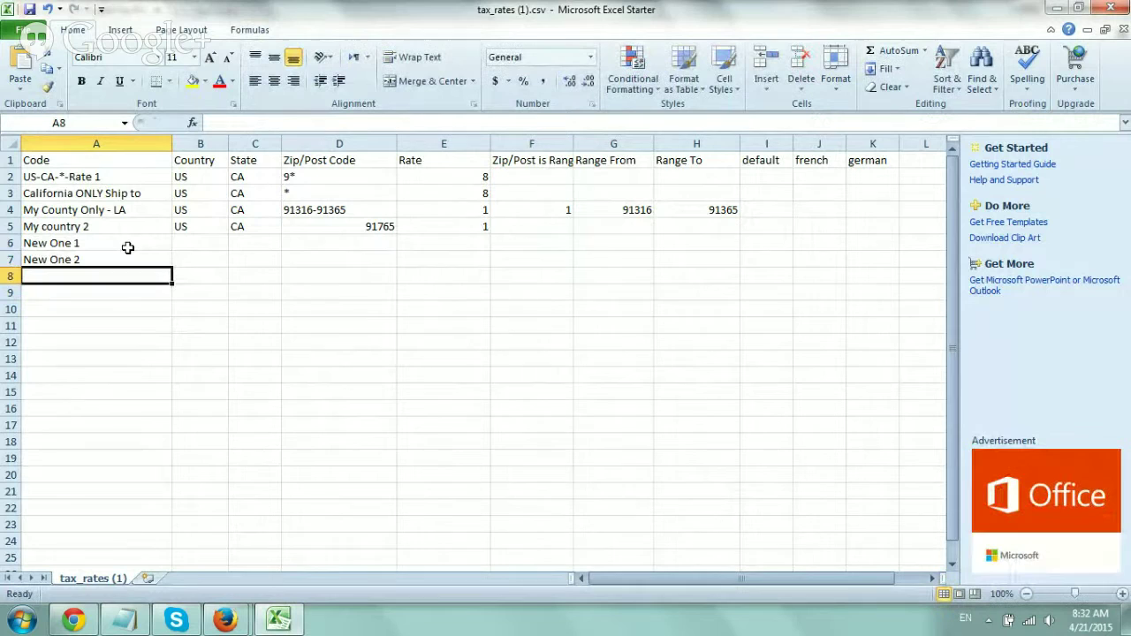
left_click_drag(128, 247, 183, 333)
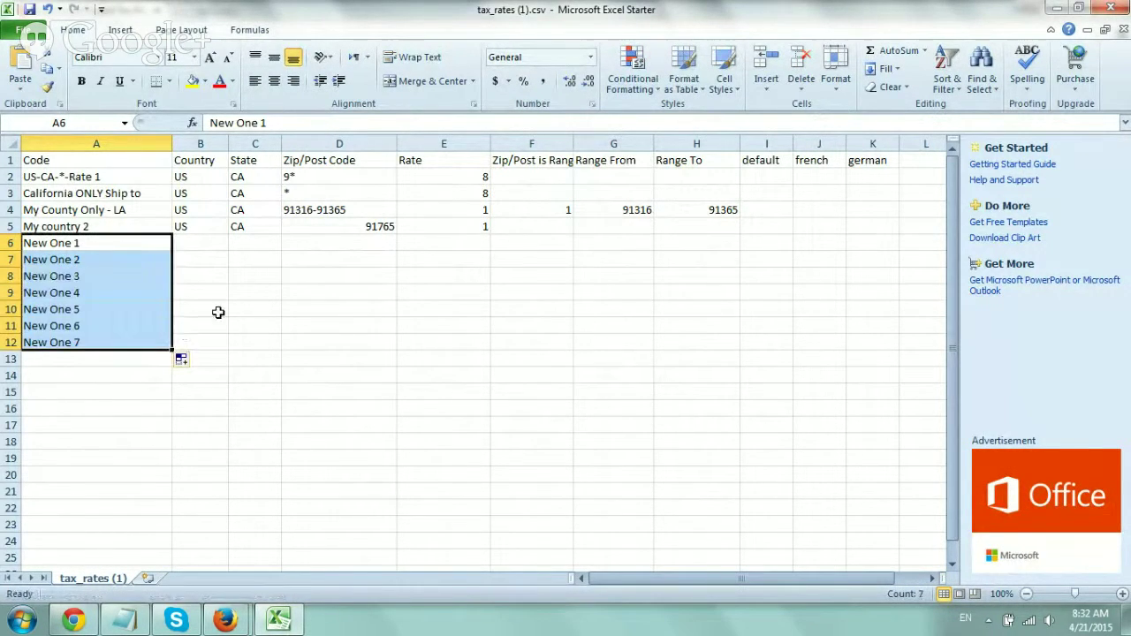
- Fill the country US and state CA down from the "My country 2" row through the New One 7 row
left_click(218, 312)
left_click_drag(200, 227, 278, 350)
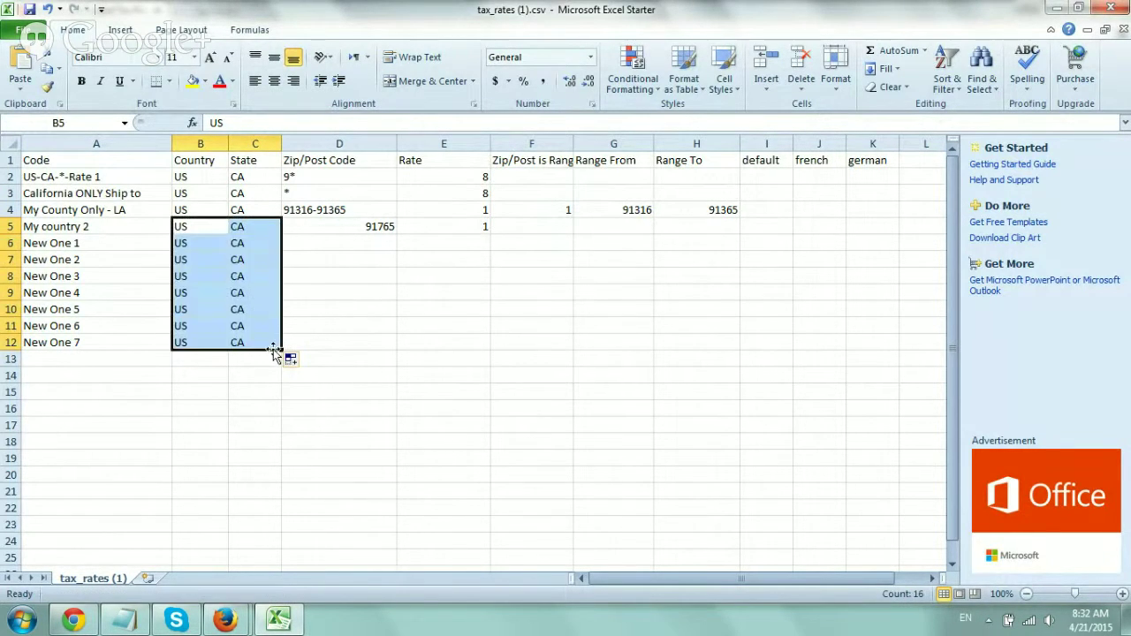
left_click(241, 309)
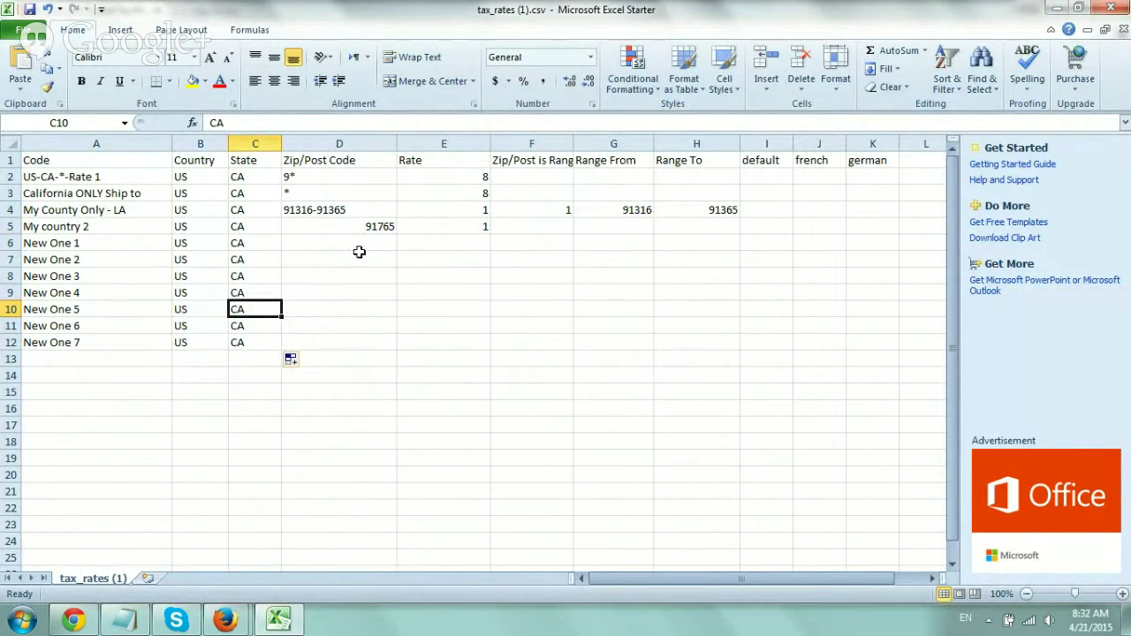
- Enter the zip codes 91111, 91177 and 91178 for New One 1, New One 2 and New One 3
left_click(360, 257)
key("Up")
type("9")
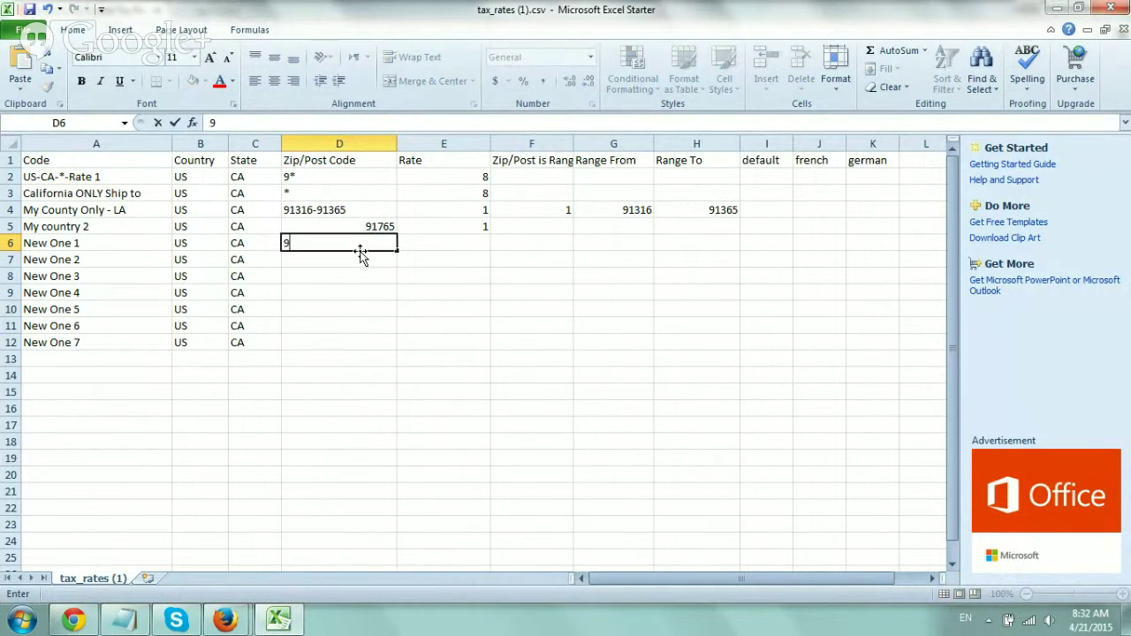
type("1111")
key("Return")
type("91")
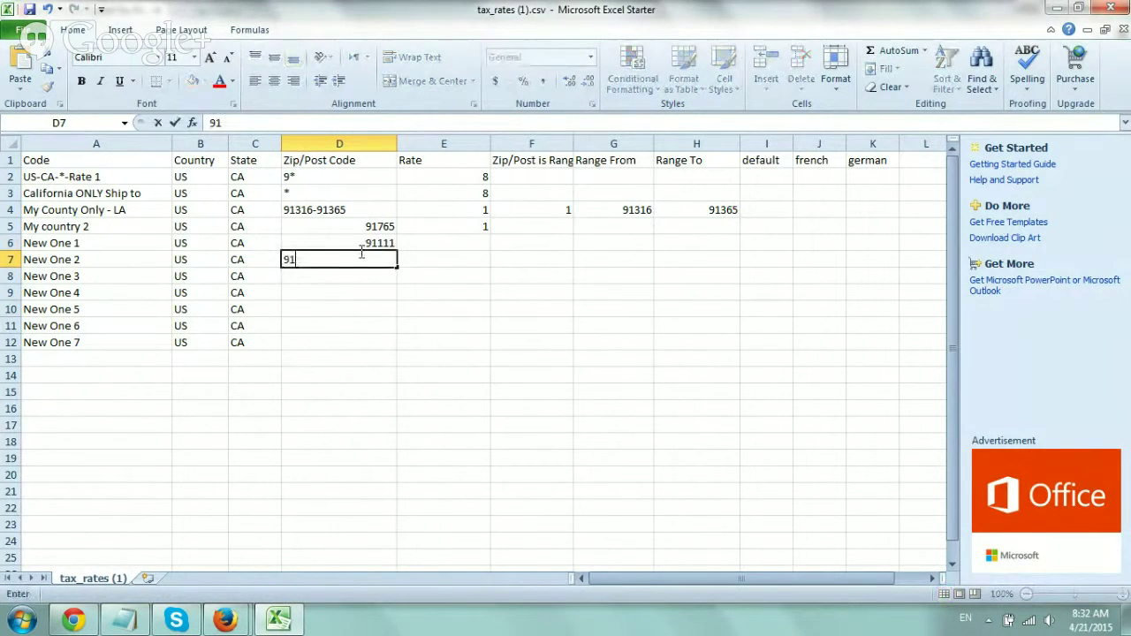
type("177")
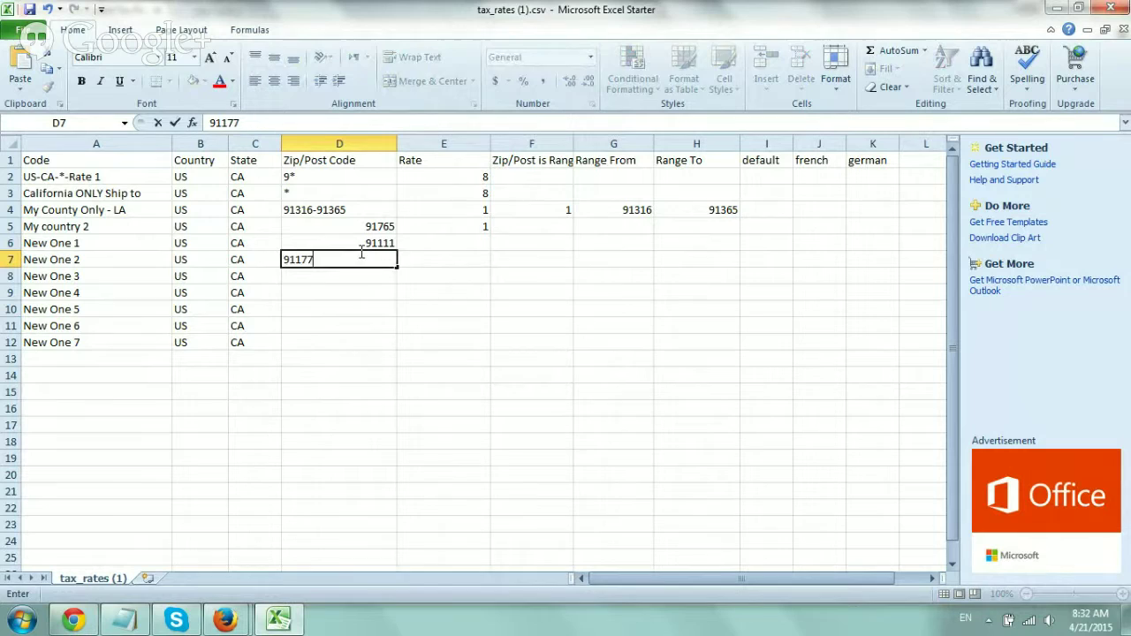
key("Return")
type("911")
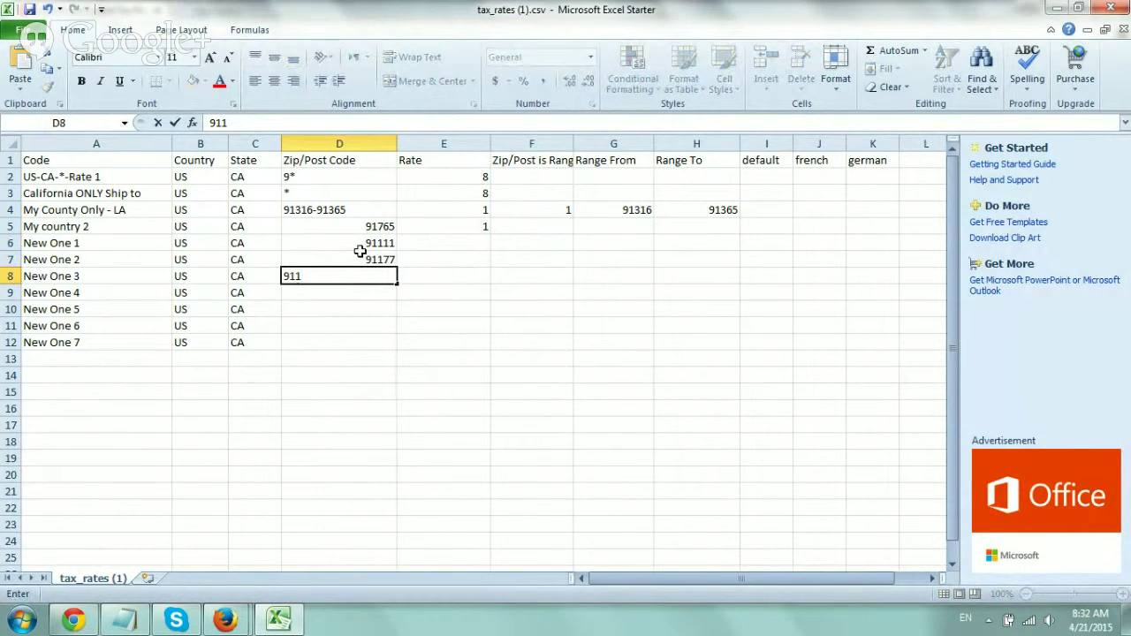
type("78")
key("Return")
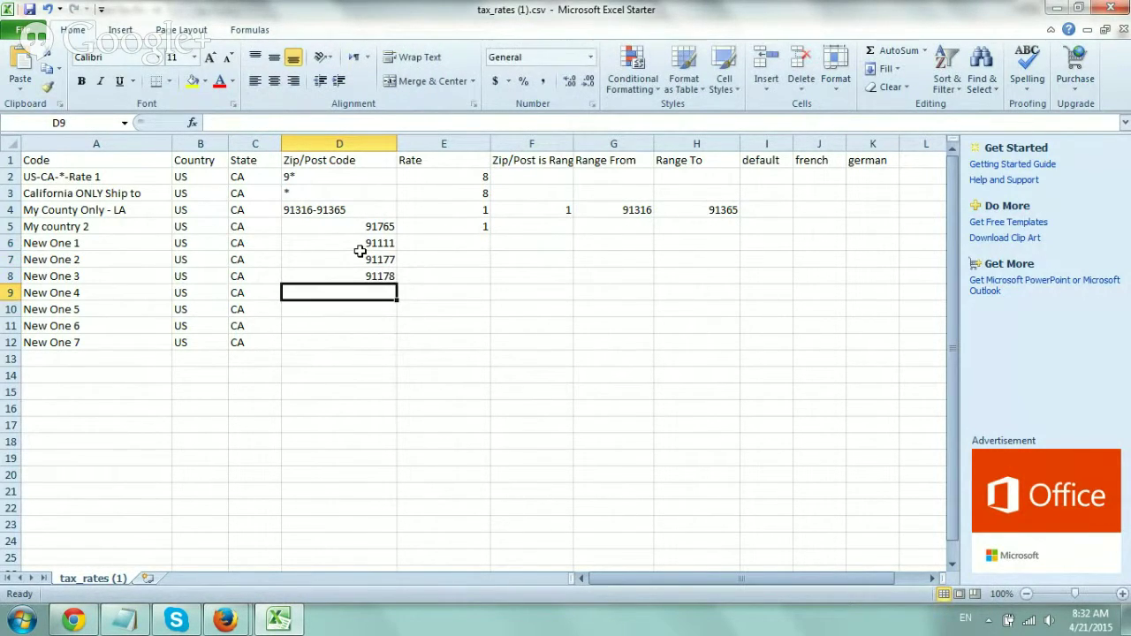
- Fill the Zip/Post Code column for New One 2 through New One 7 with the consecutive codes 91177 to 91182
left_click(364, 278)
left_click_drag(397, 283, 385, 343)
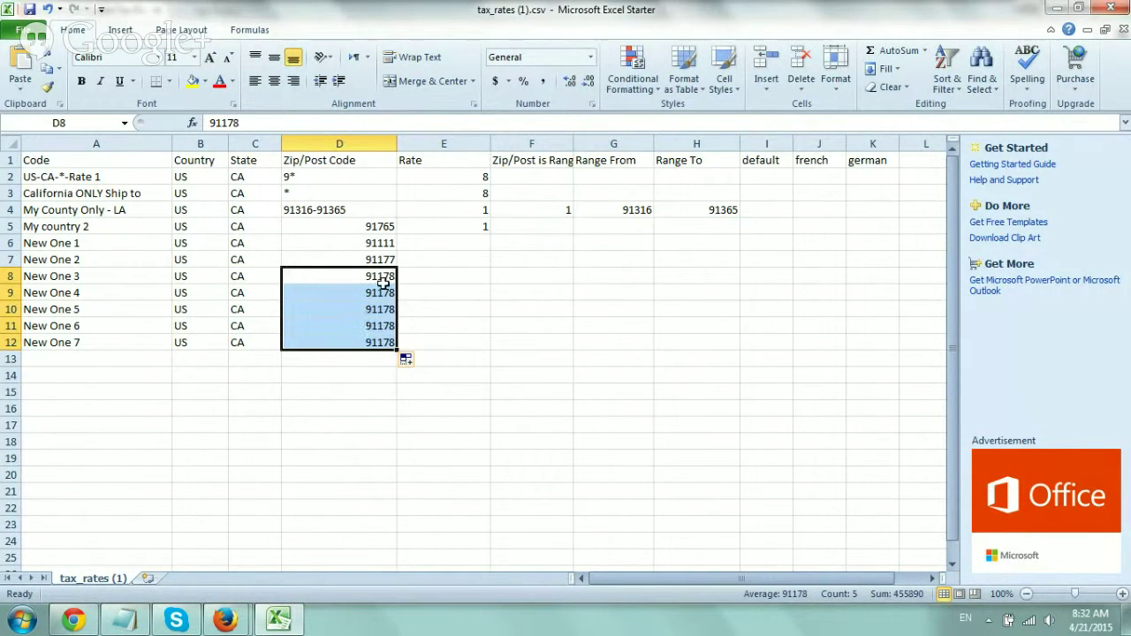
left_click_drag(381, 260, 399, 345)
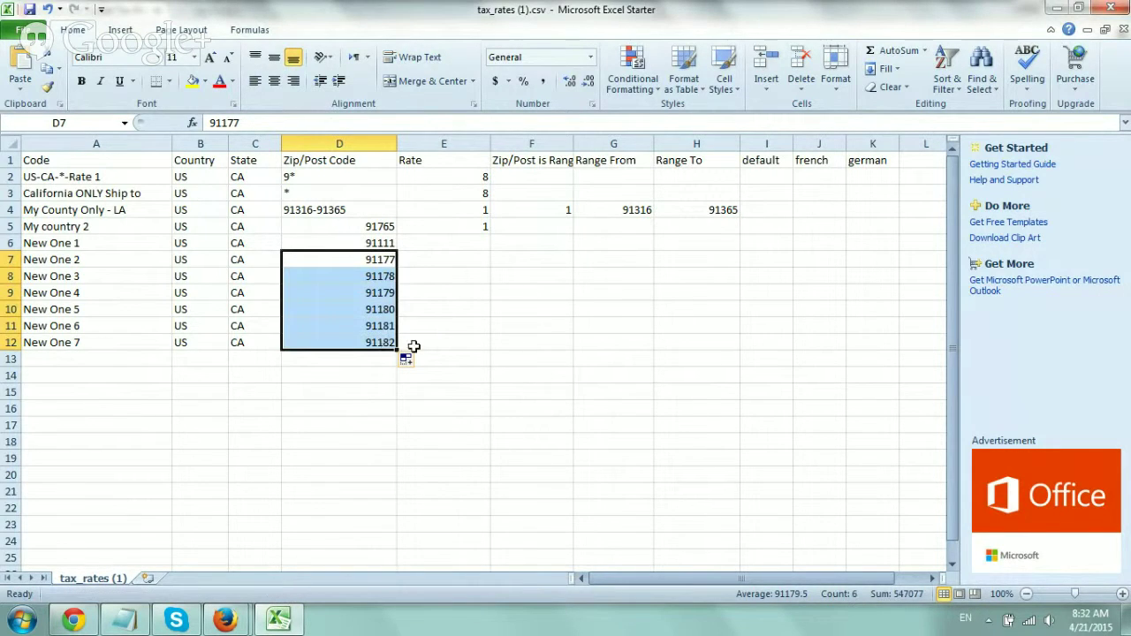
left_click(463, 326)
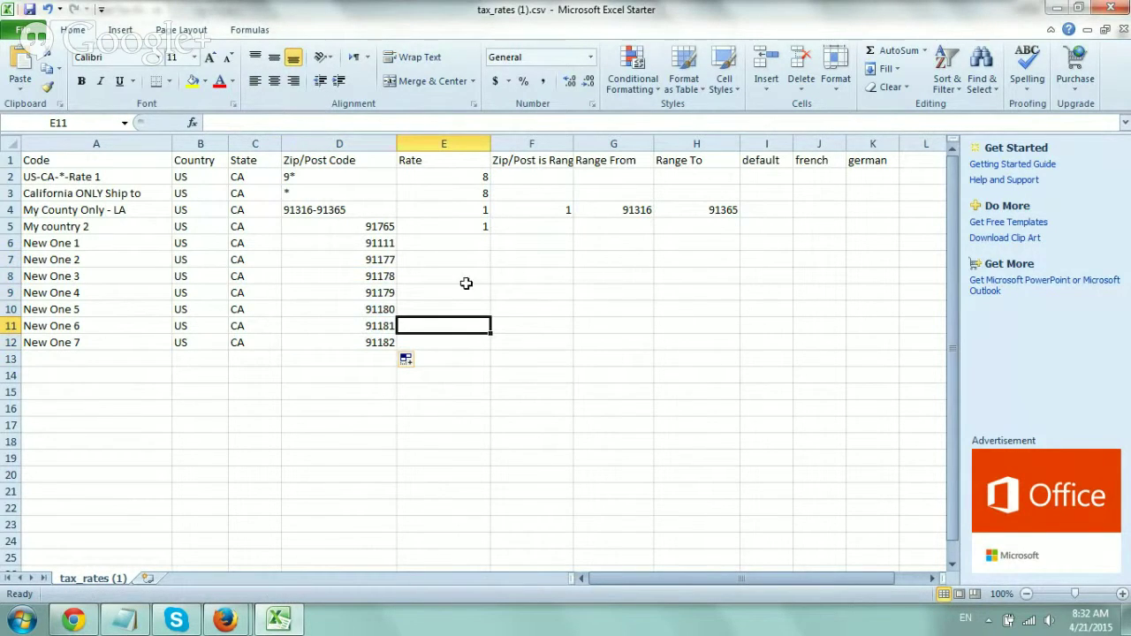
- Enter a rate of 1 for each row from New One 1 through New One 7
left_click(470, 210)
left_click(474, 226)
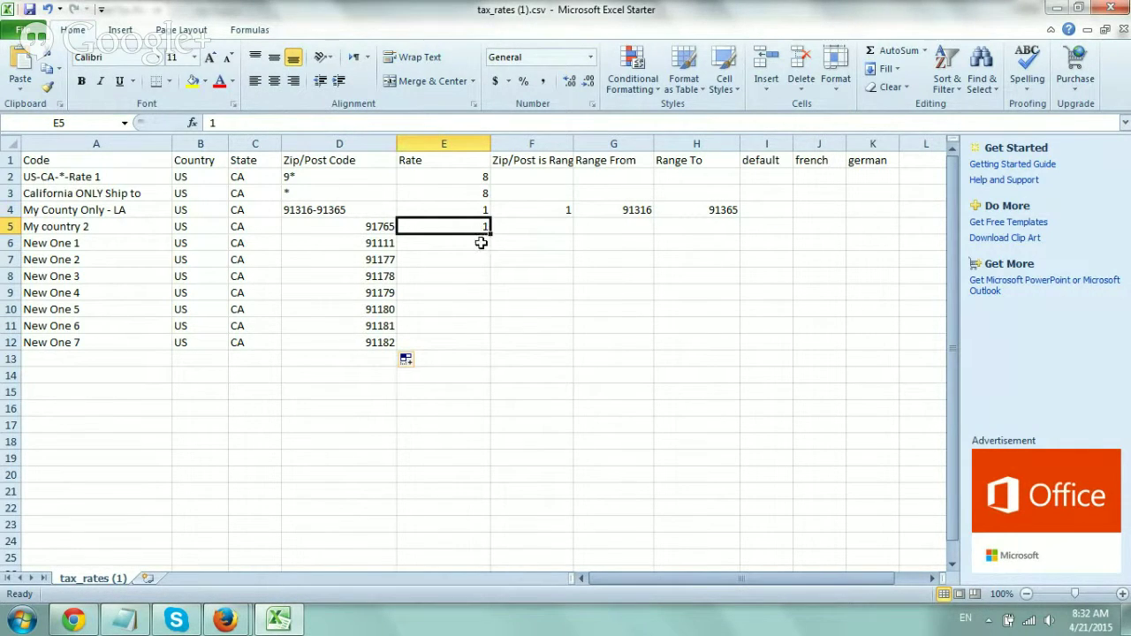
left_click(481, 243)
type("1")
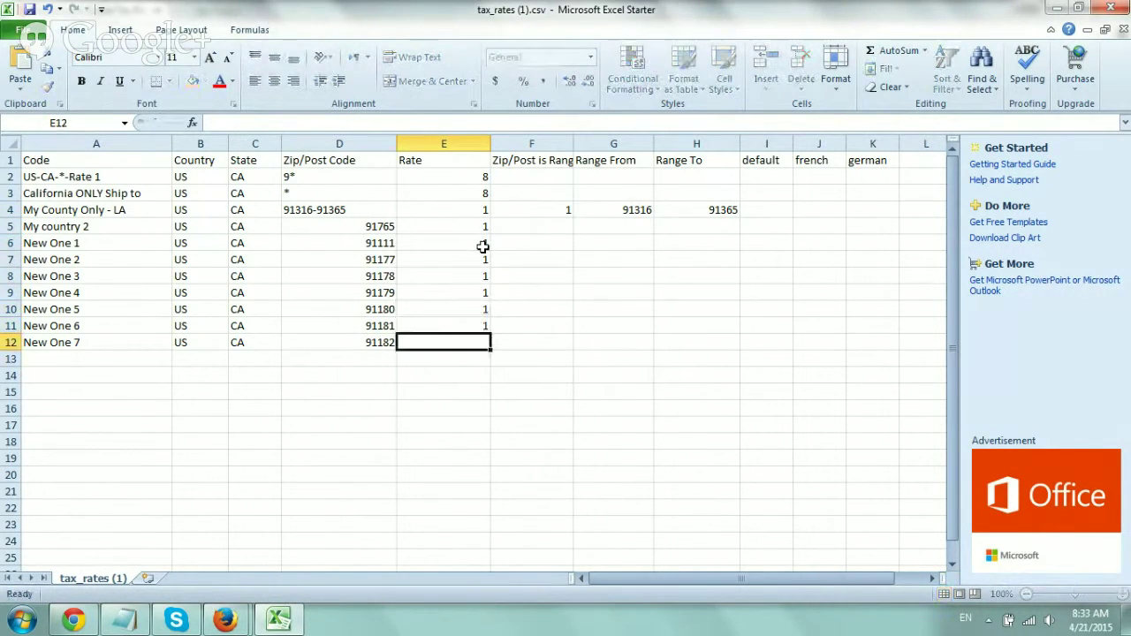
type(" 1 1 1 1 1 1")
key("Up")
key("Up")
key("Up")
key("Up")
key("Up")
key("Up")
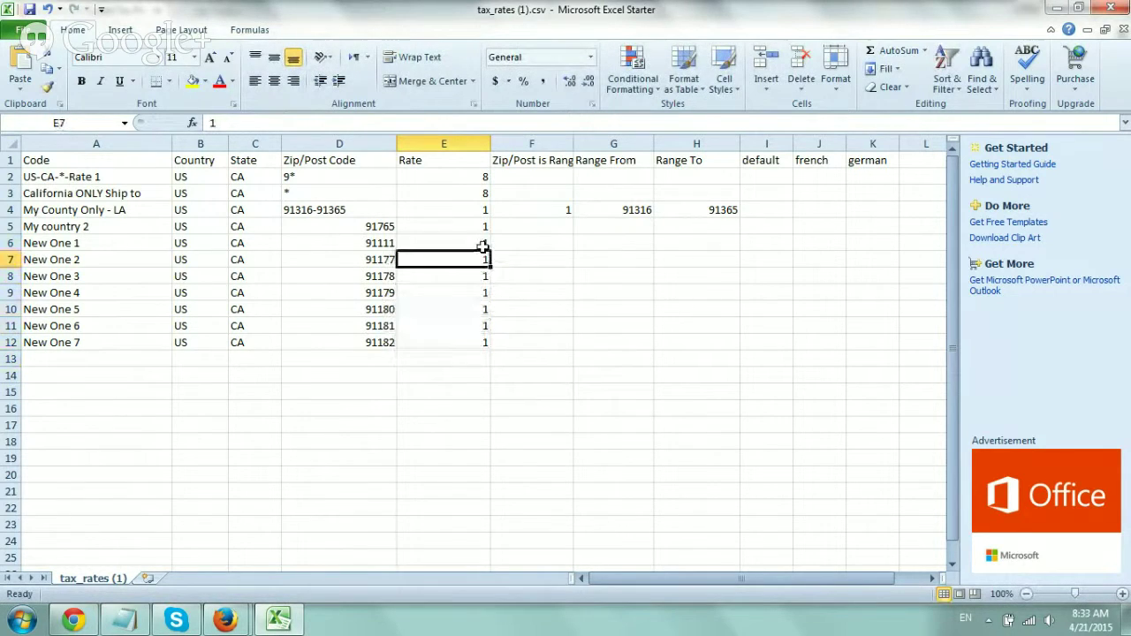
- Examine the Zip/Post is Range, Range From and Range To columns of the LA row and the new rows
key("Up")
key("Right")
key("Up")
key("Up")
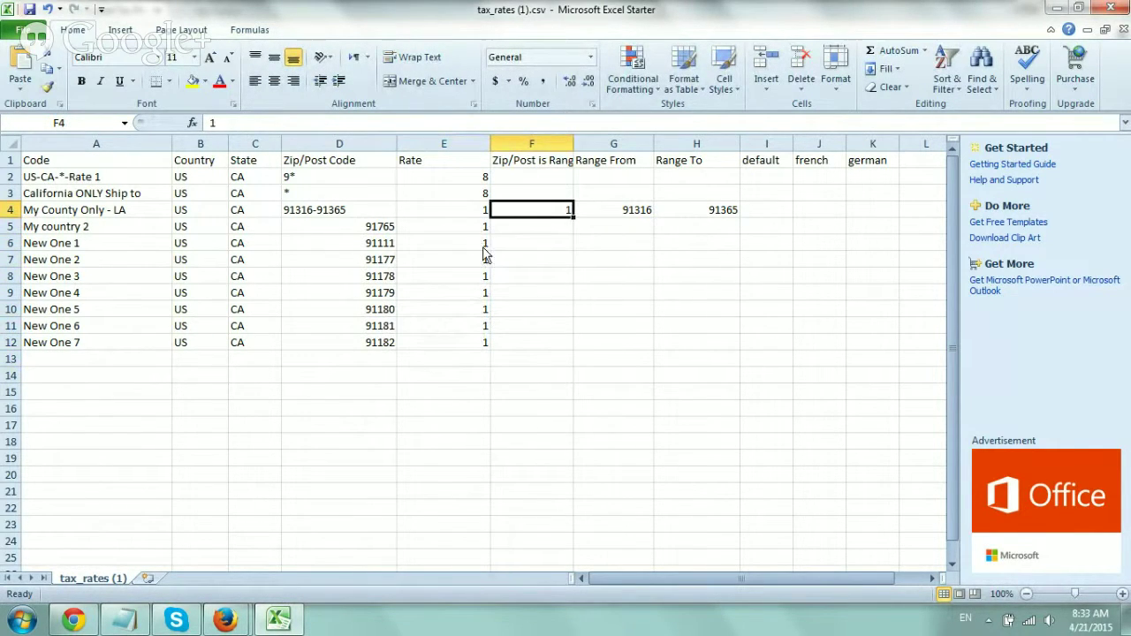
key("Down")
key("Down")
left_click_drag(506, 254, 869, 338)
left_click(766, 325)
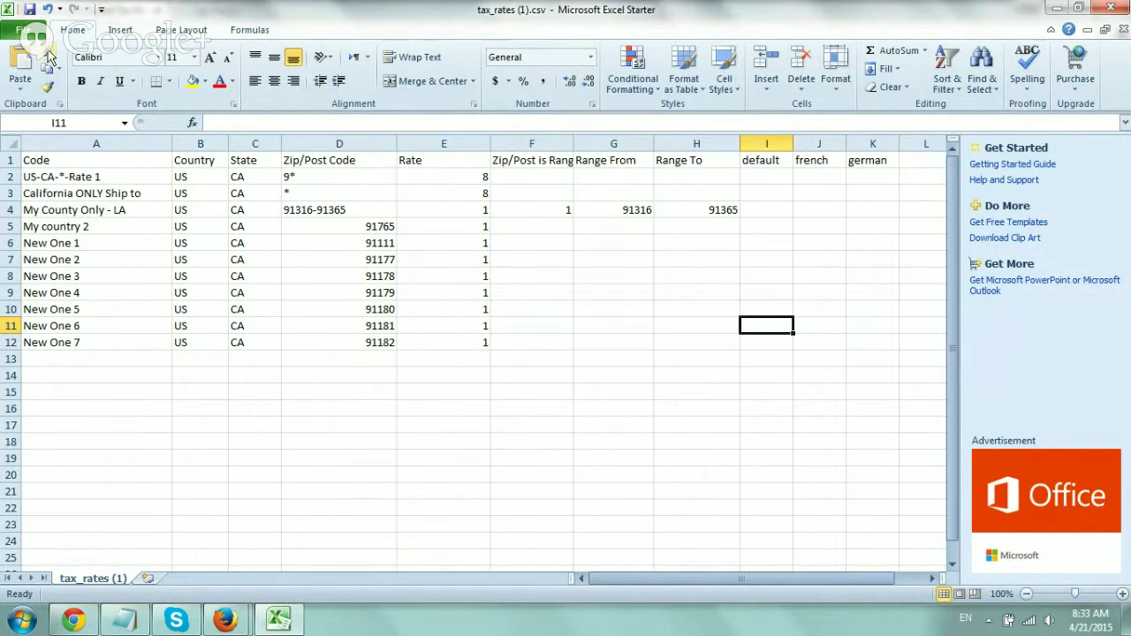
- Save the edited sheet to the Desktop as tax_rates (1).csv, keeping the comma-delimited CSV format
key("alt+f")
key("Escape")
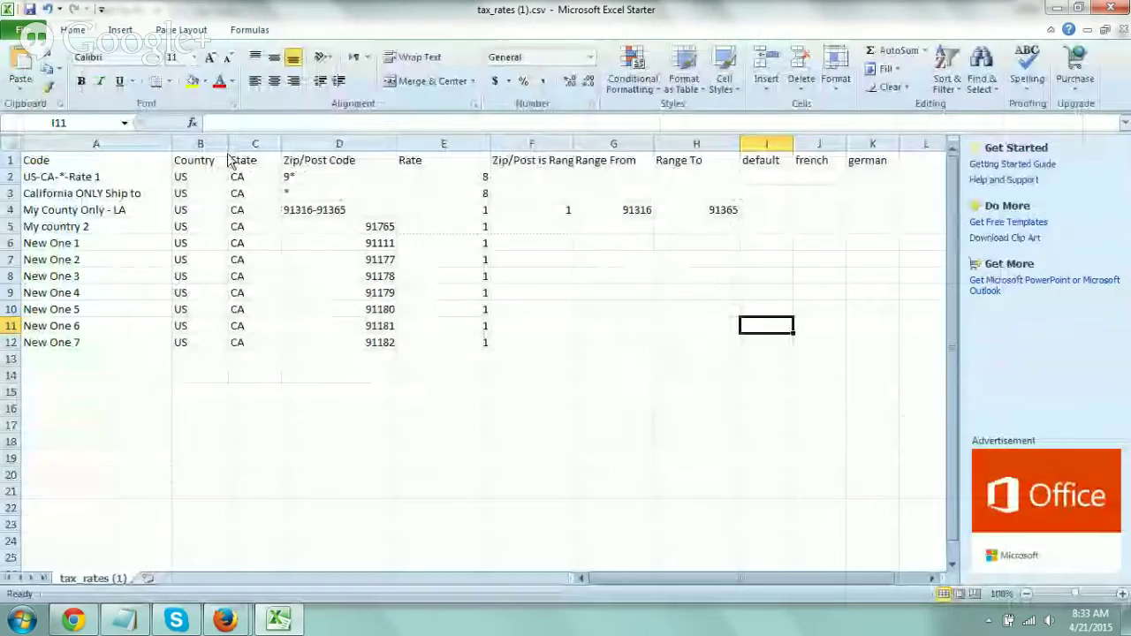
key("F12")
left_click(53, 149)
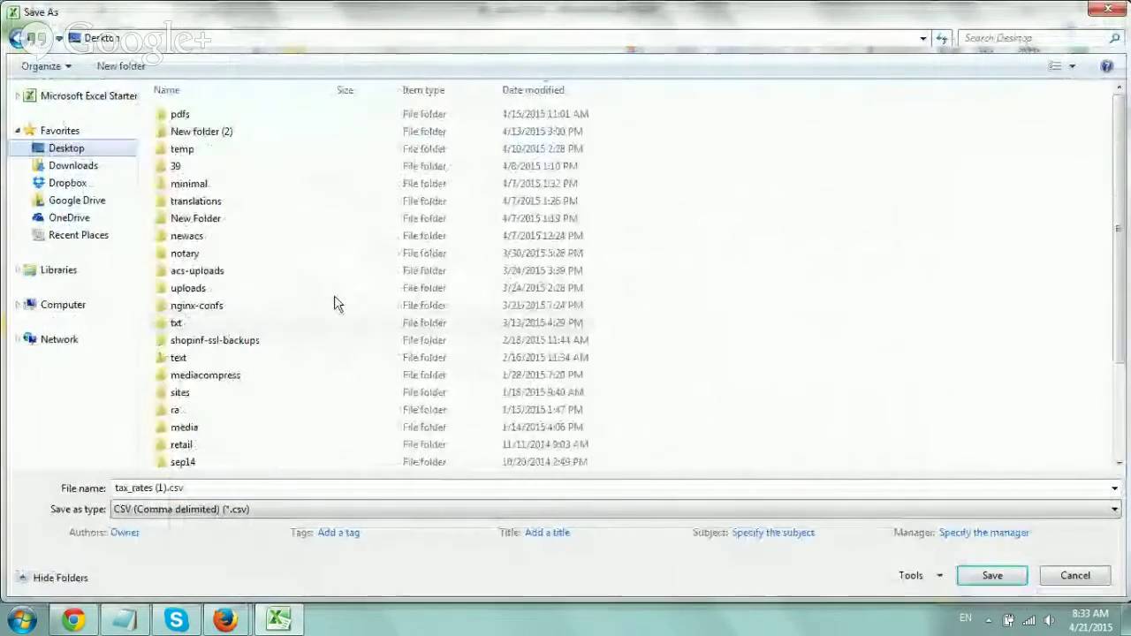
left_click(991, 575)
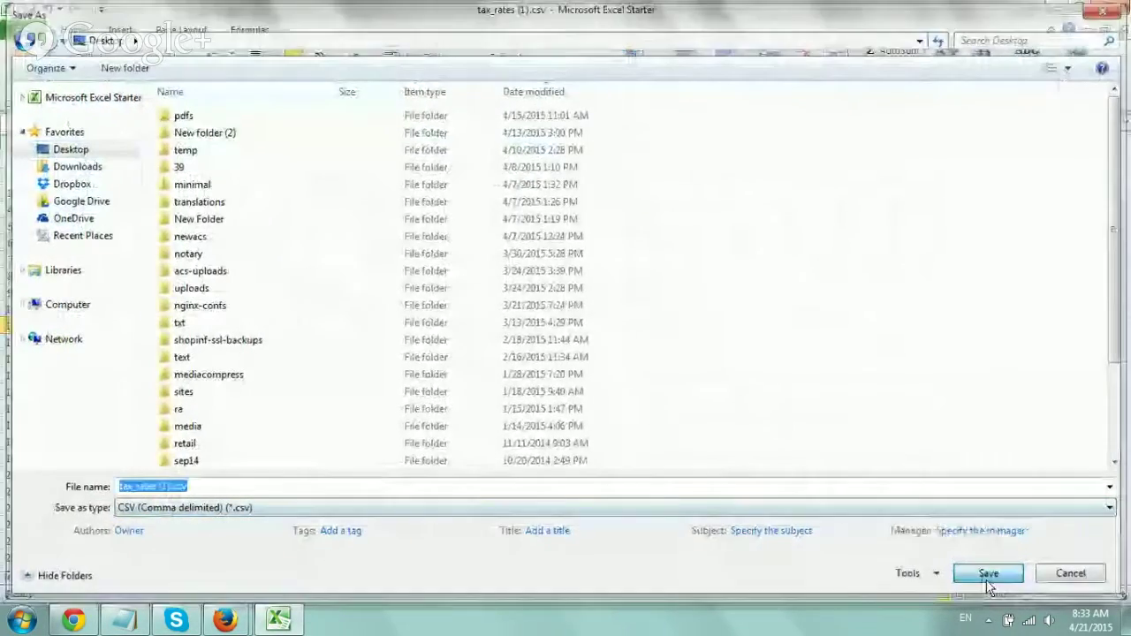
left_click(508, 367)
- Switch to the Magento Admin Panel and import tax_rates (1).csv from the Desktop as tax rates
key("alt+Tab")
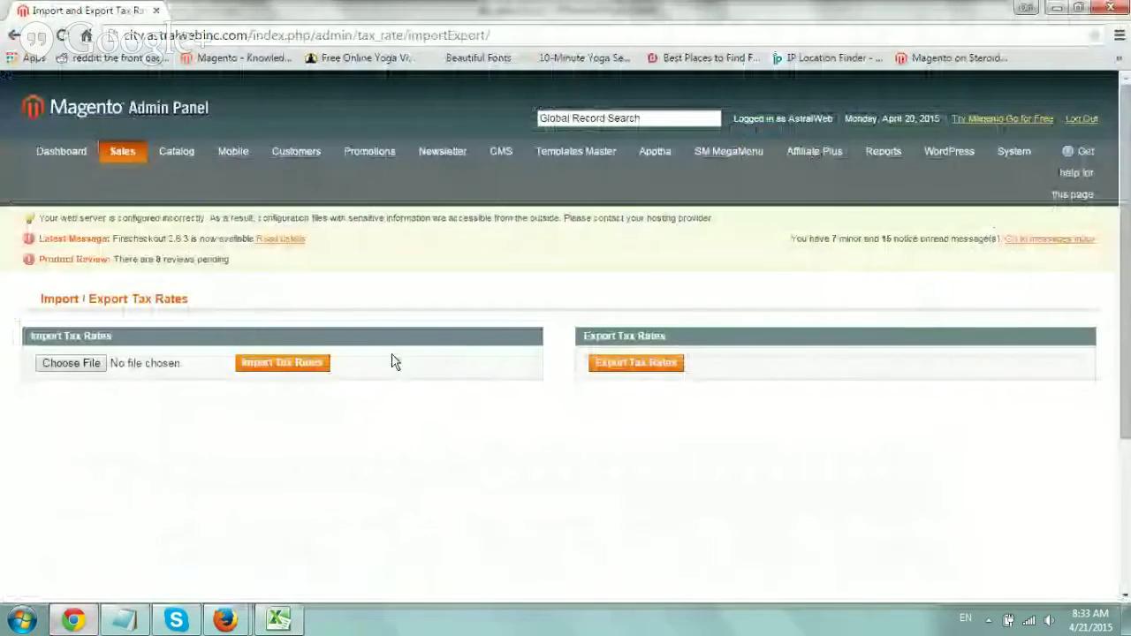
left_click(57, 369)
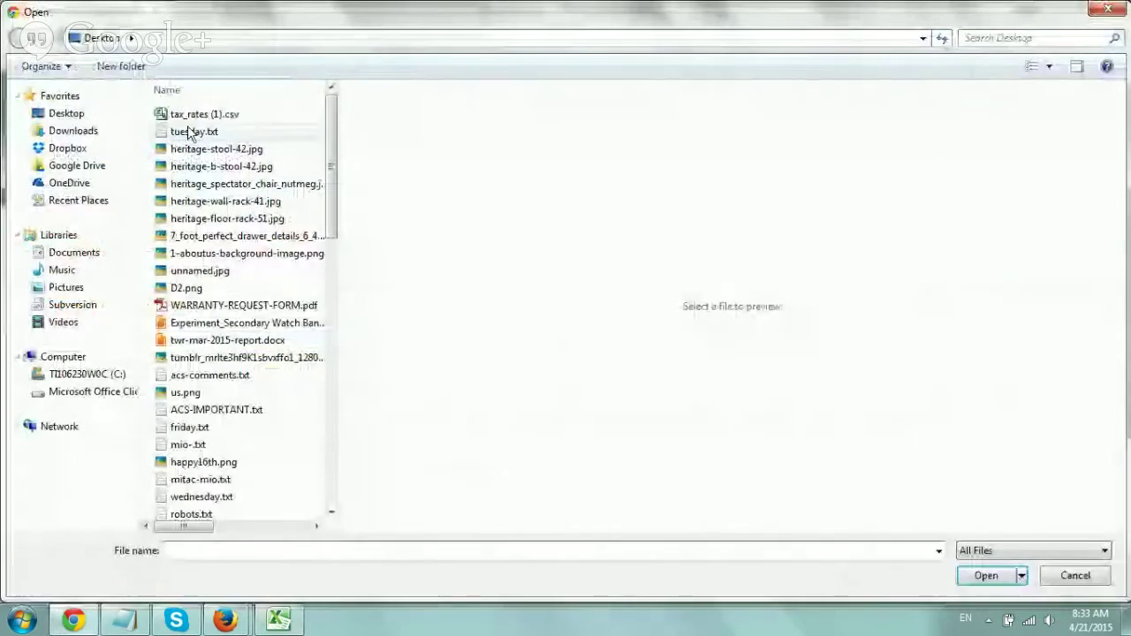
double_click(196, 116)
left_click(255, 365)
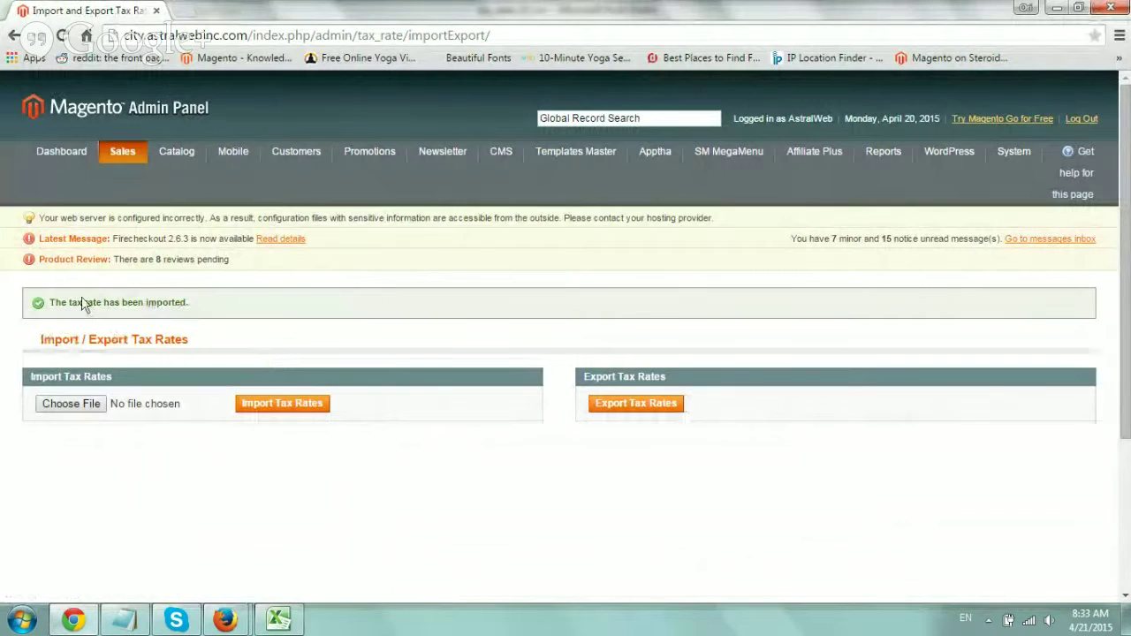
- Open the Manage Tax Zones & Rates list and review the imported tax rates
left_click_drag(71, 303, 212, 300)
mouse_move(136, 151)
mouse_move(159, 340)
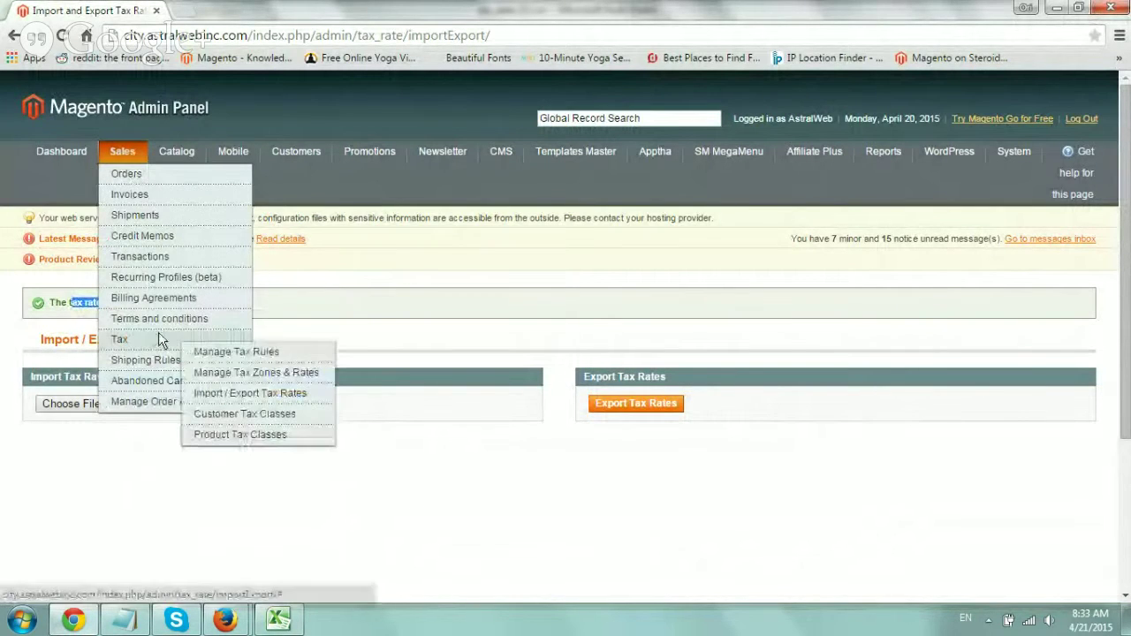
left_click(245, 375)
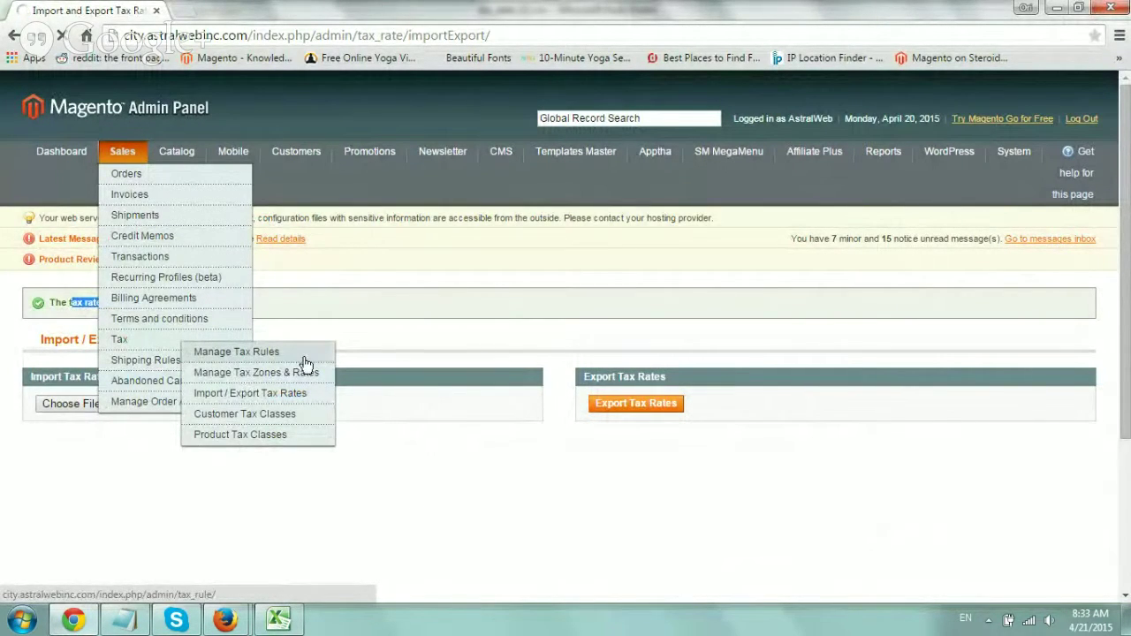
scroll(341, 320, "down", 3)
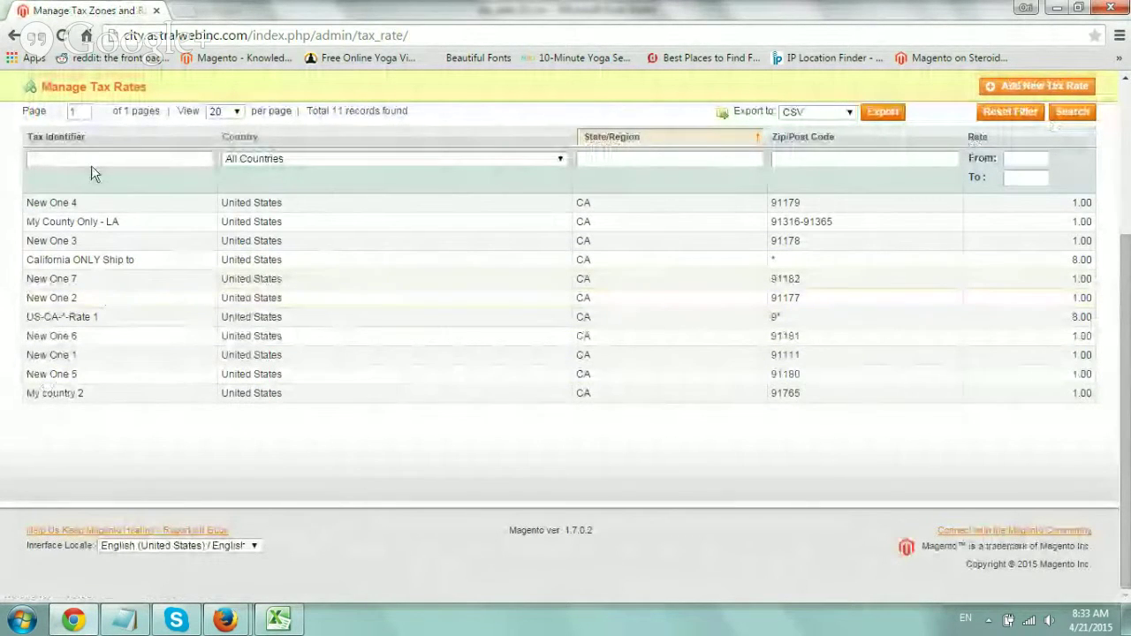
- Sort the tax rates list by Tax Identifier and review the imported rates
left_click(88, 141)
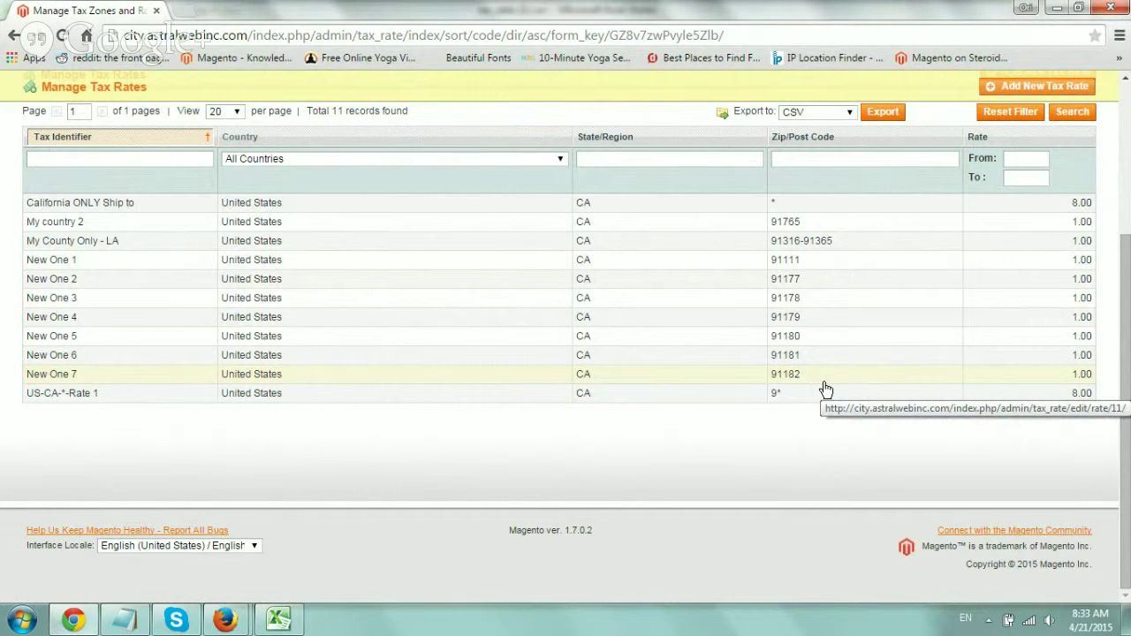
scroll(824, 389, "up", 3)
- Open Manage Tax Rules and start a new tax rule named CA Only
mouse_move(122, 151)
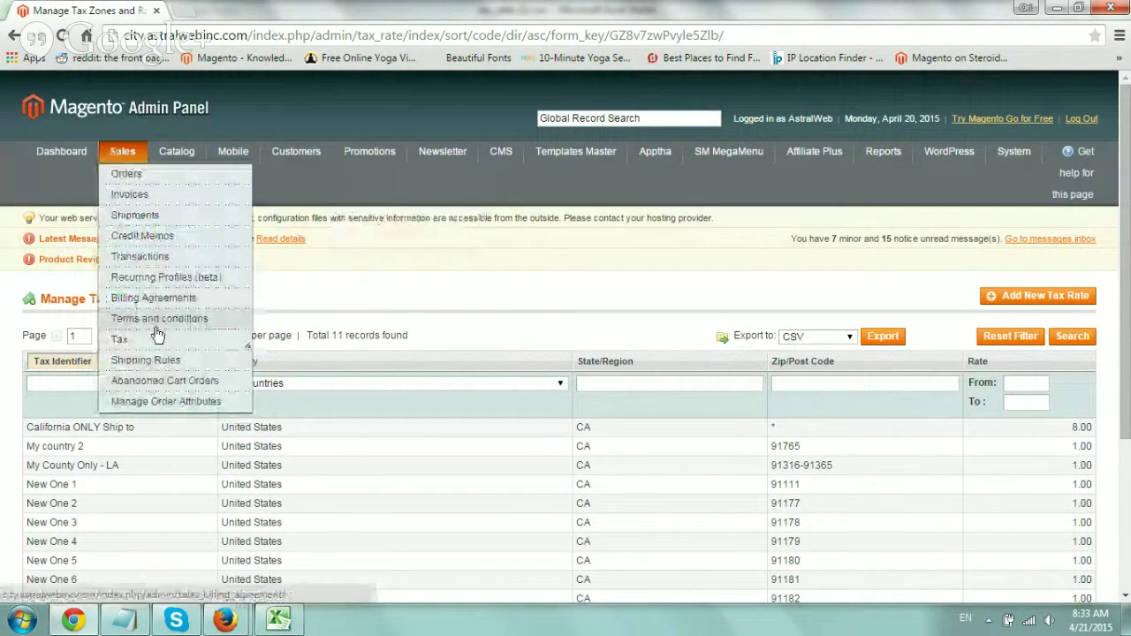
mouse_move(142, 349)
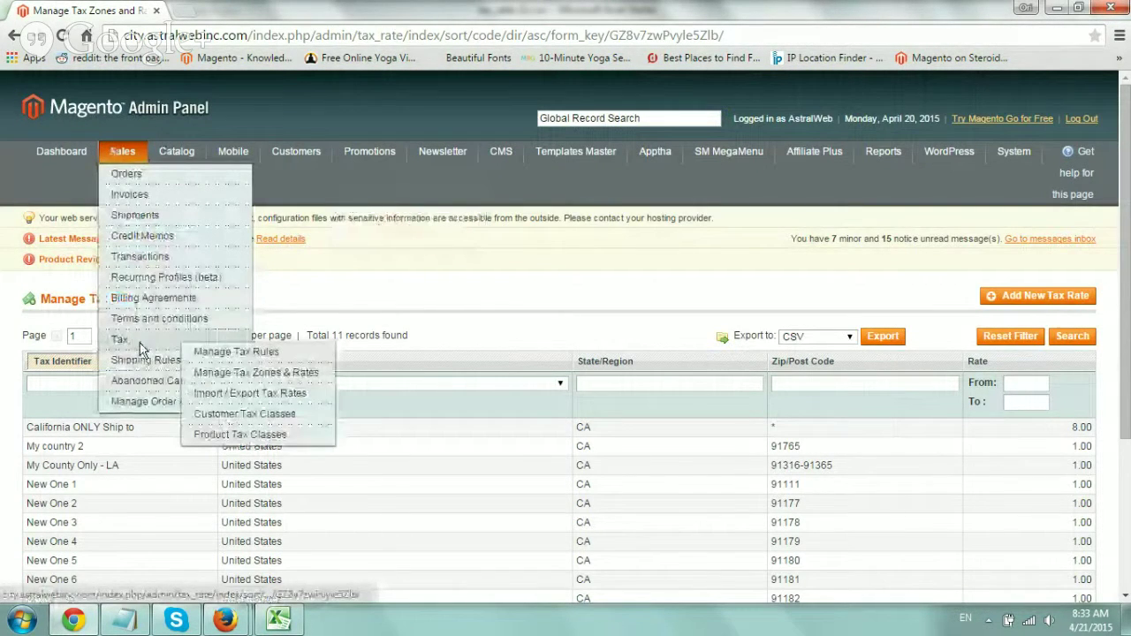
left_click(269, 353)
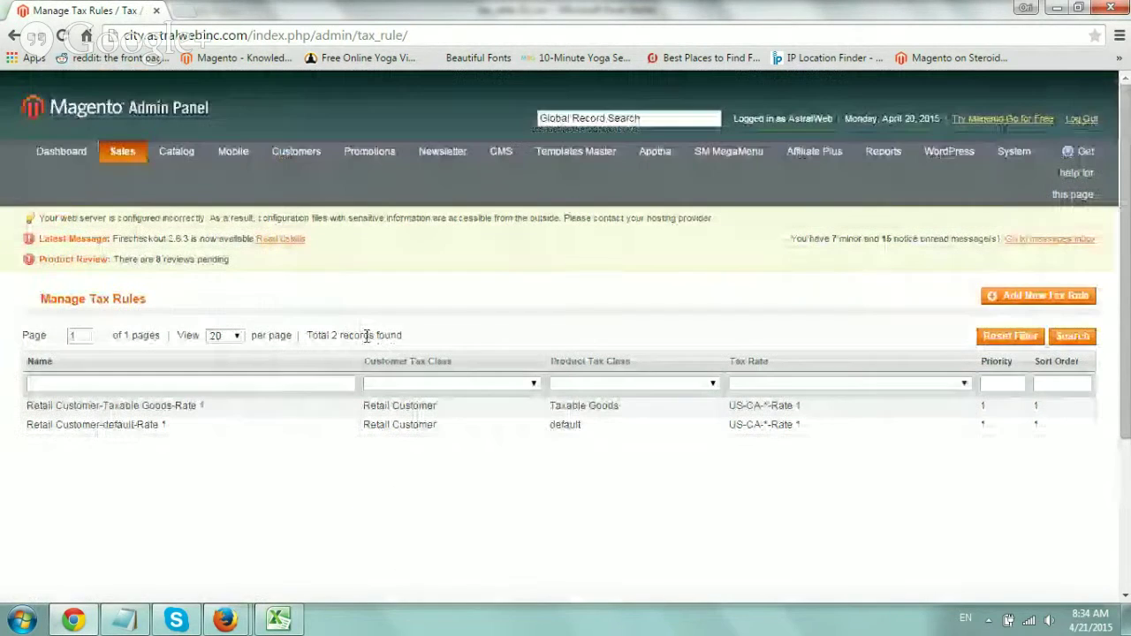
left_click(1031, 306)
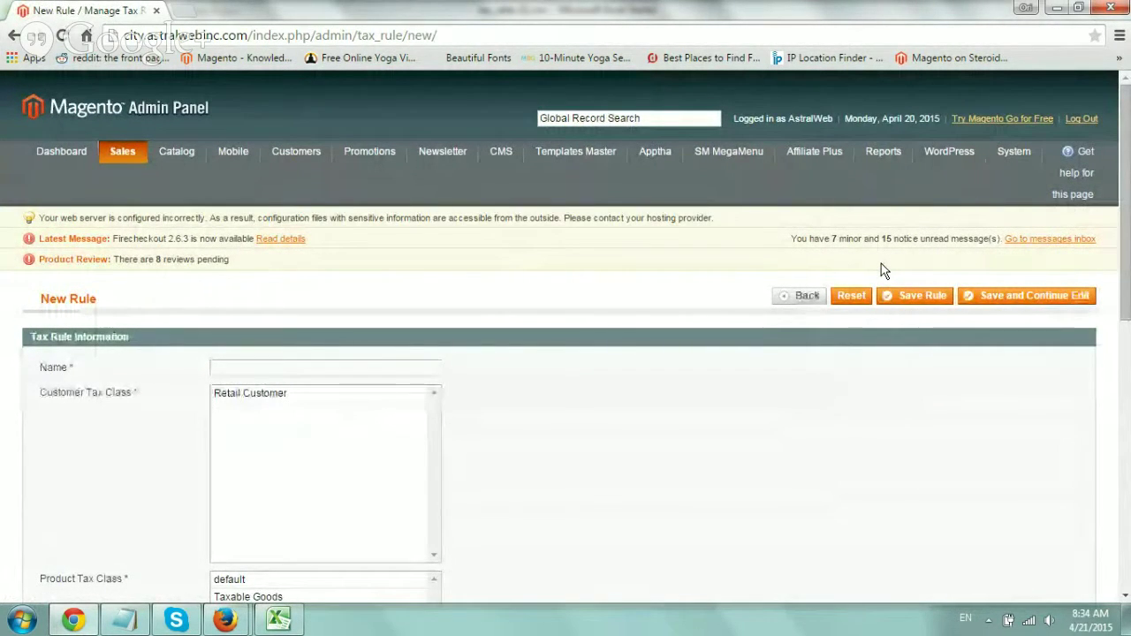
scroll(714, 316, "down", 1)
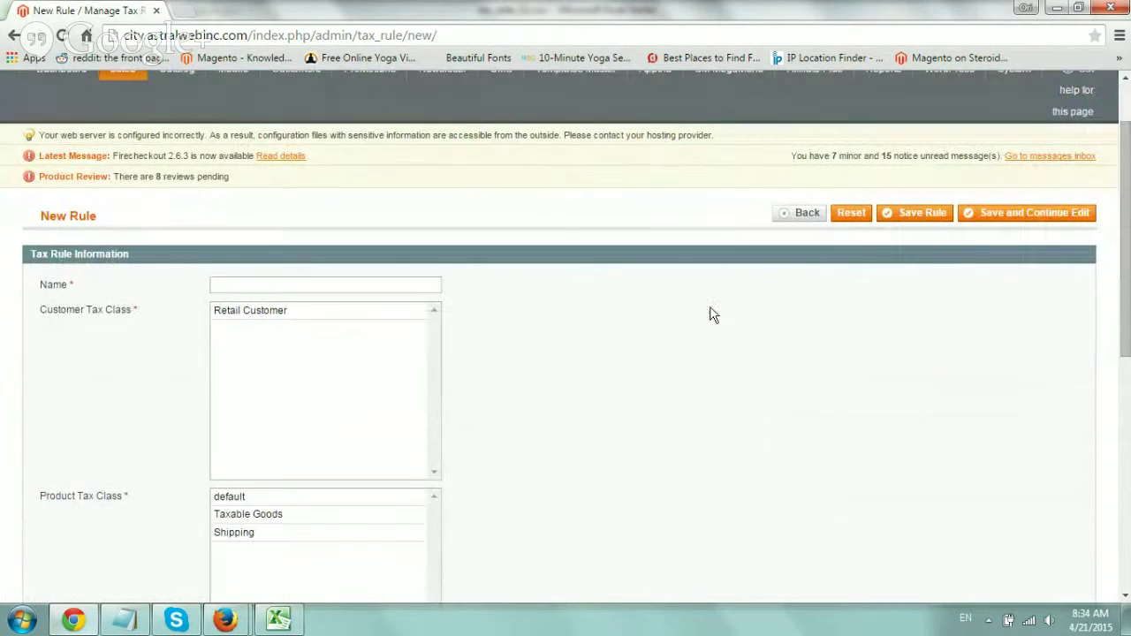
left_click_drag(59, 286, 89, 289)
left_click(88, 289)
left_click(278, 290)
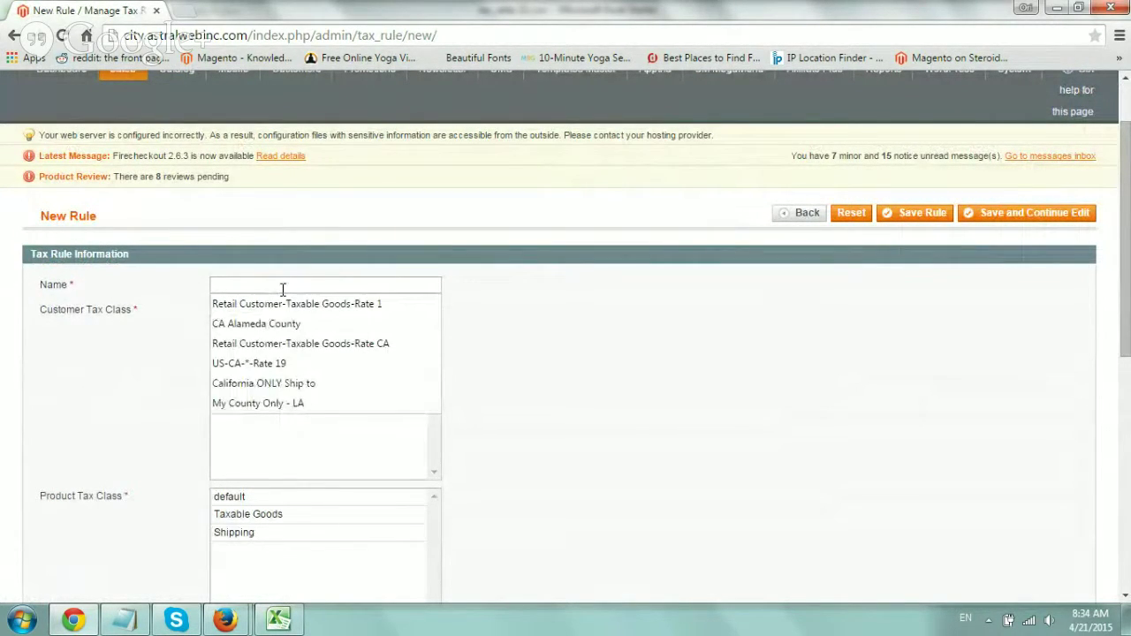
type("CA Only")
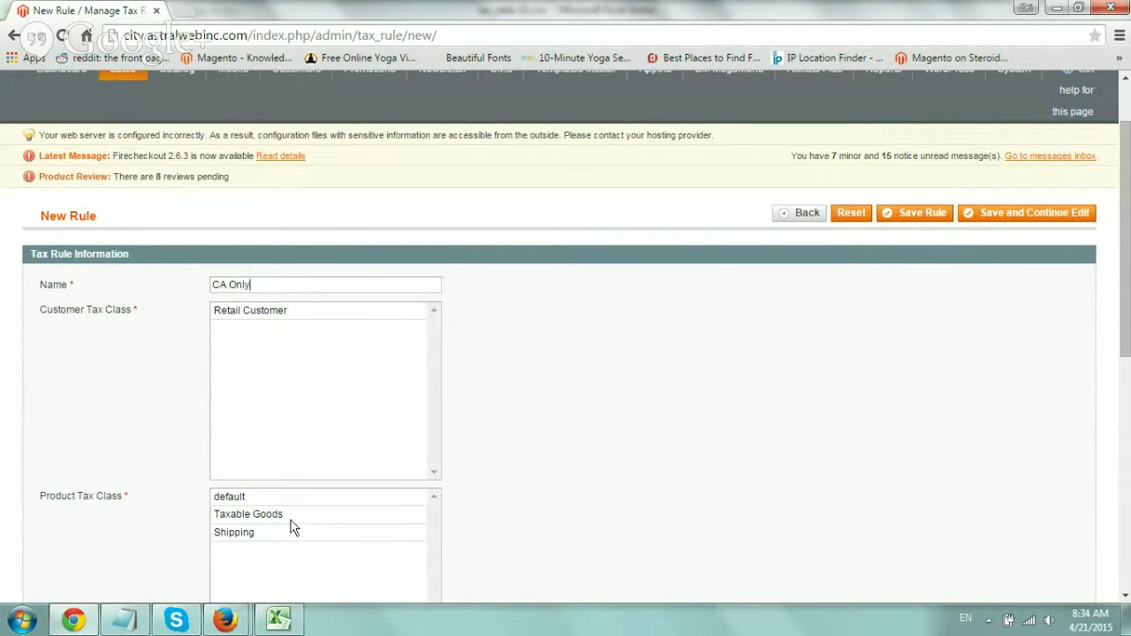
- Assign the Retail Customer customer tax class and the Taxable Goods product tax class to the CA Only rule
scroll(294, 527, "down", 1)
left_click(303, 230)
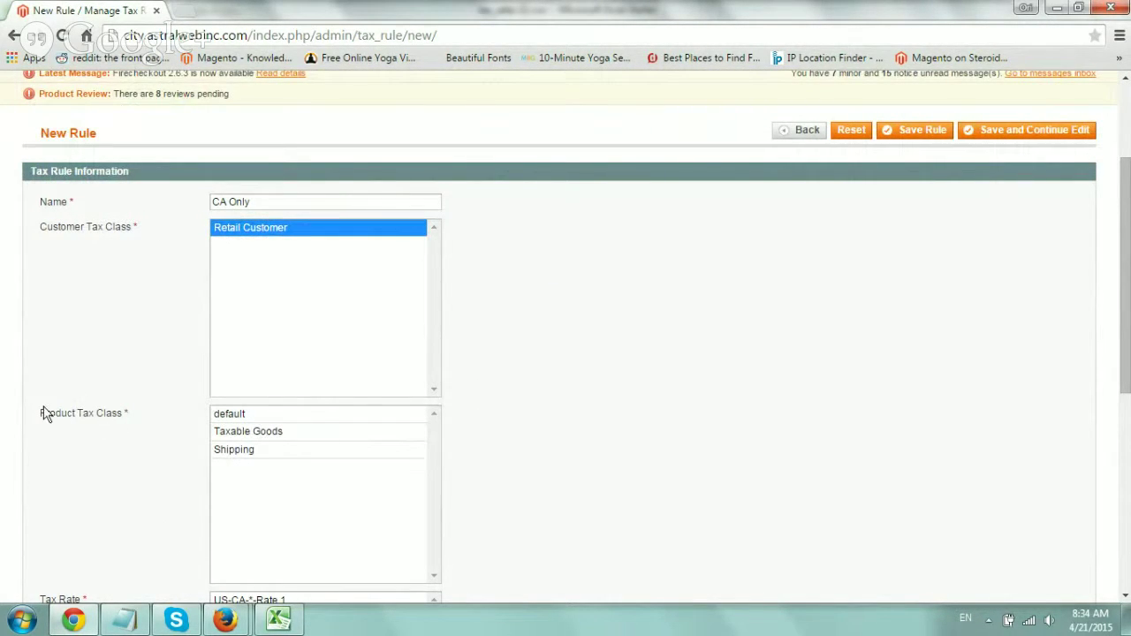
left_click_drag(46, 416, 121, 414)
left_click(269, 433)
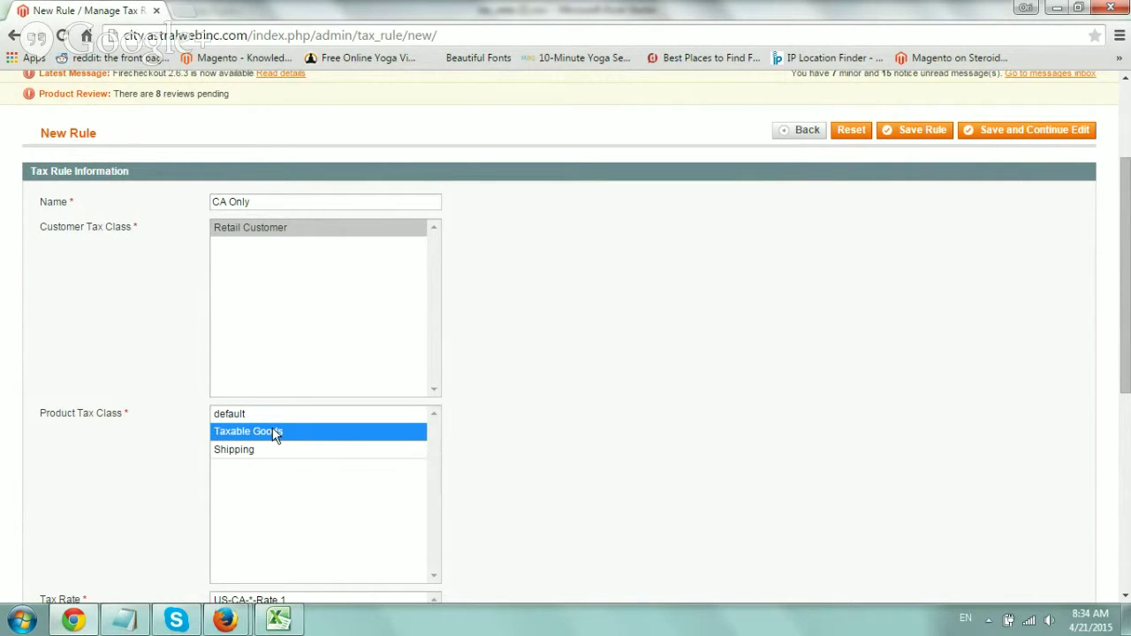
- Select the California ONLY Ship to tax rate for the CA Only rule and save the rule
scroll(504, 400, "down", 4)
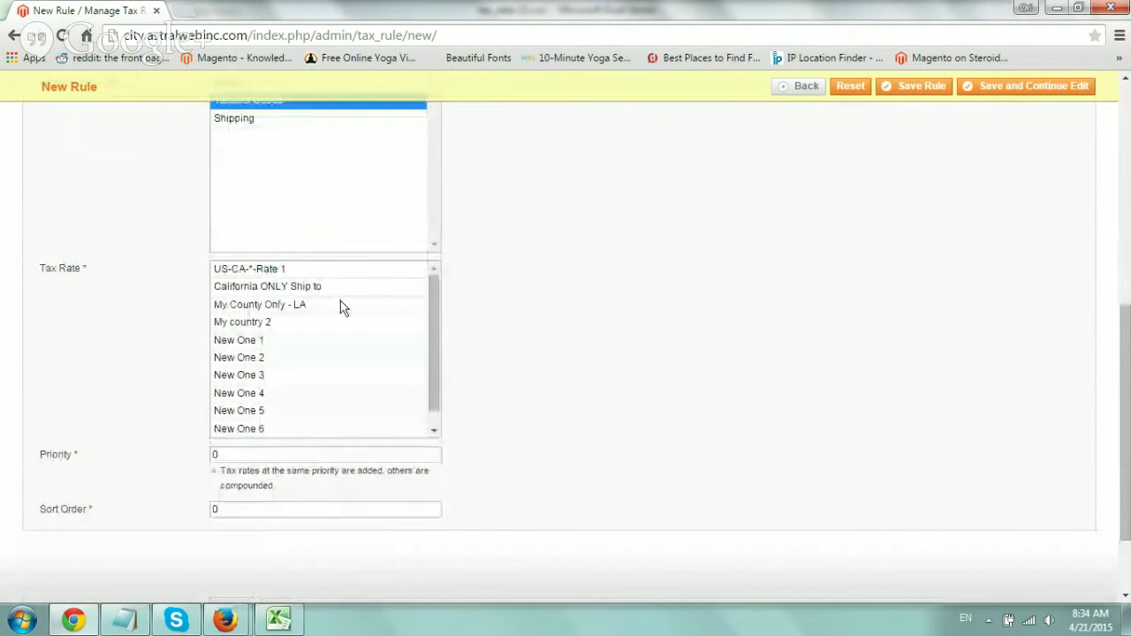
left_click(294, 286)
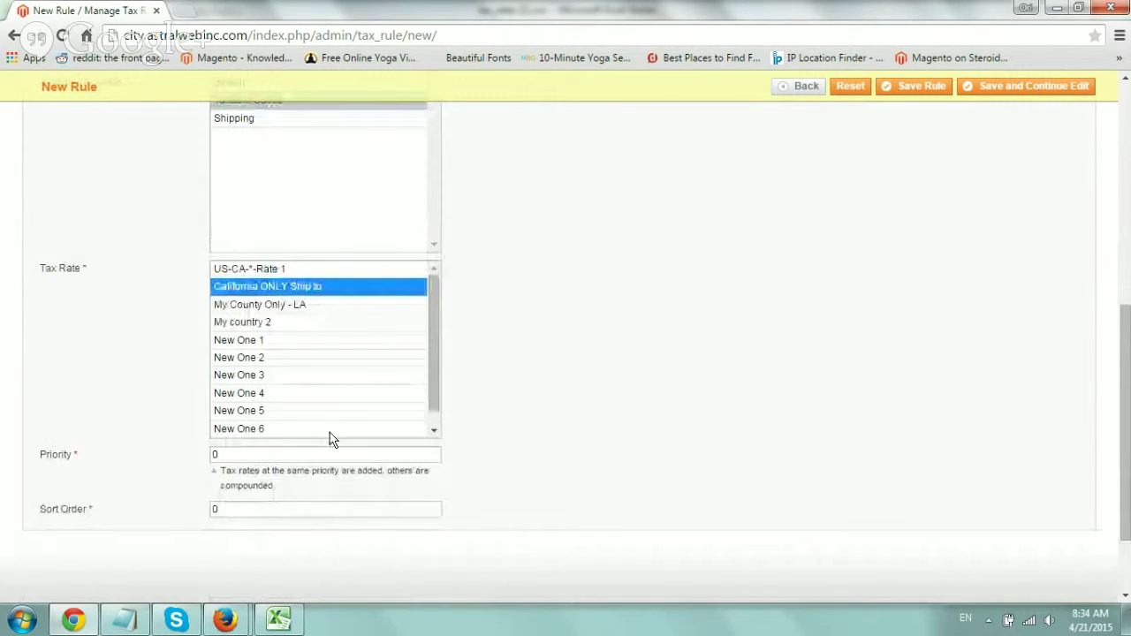
double_click(286, 456)
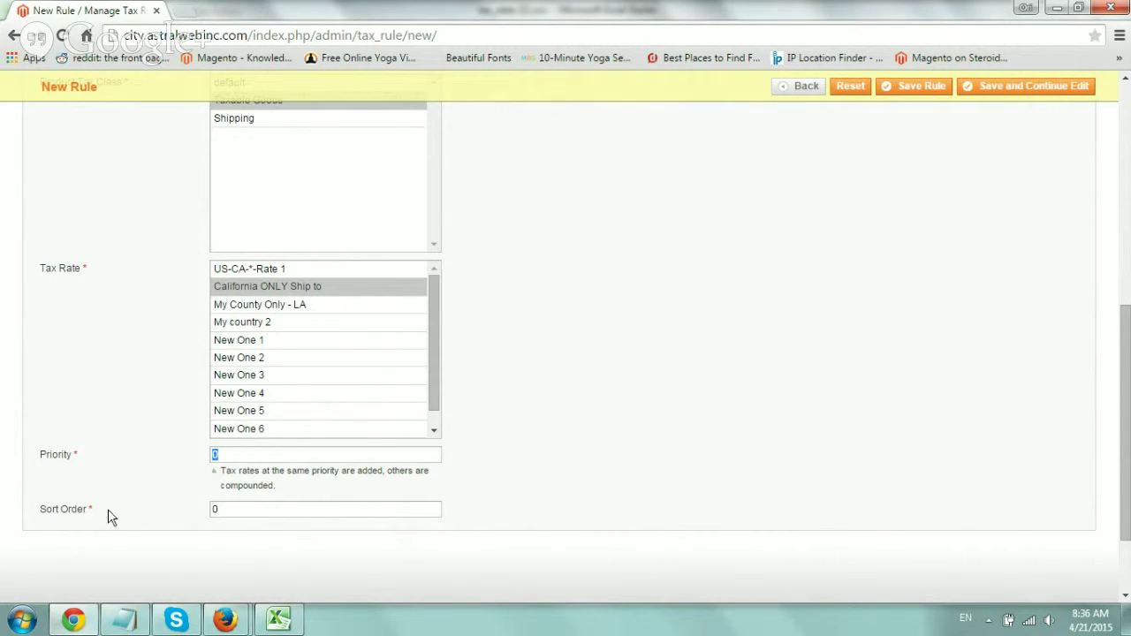
left_click_drag(57, 512, 102, 516)
left_click(254, 511)
scroll(500, 437, "up", 1)
scroll(500, 436, "down", 2)
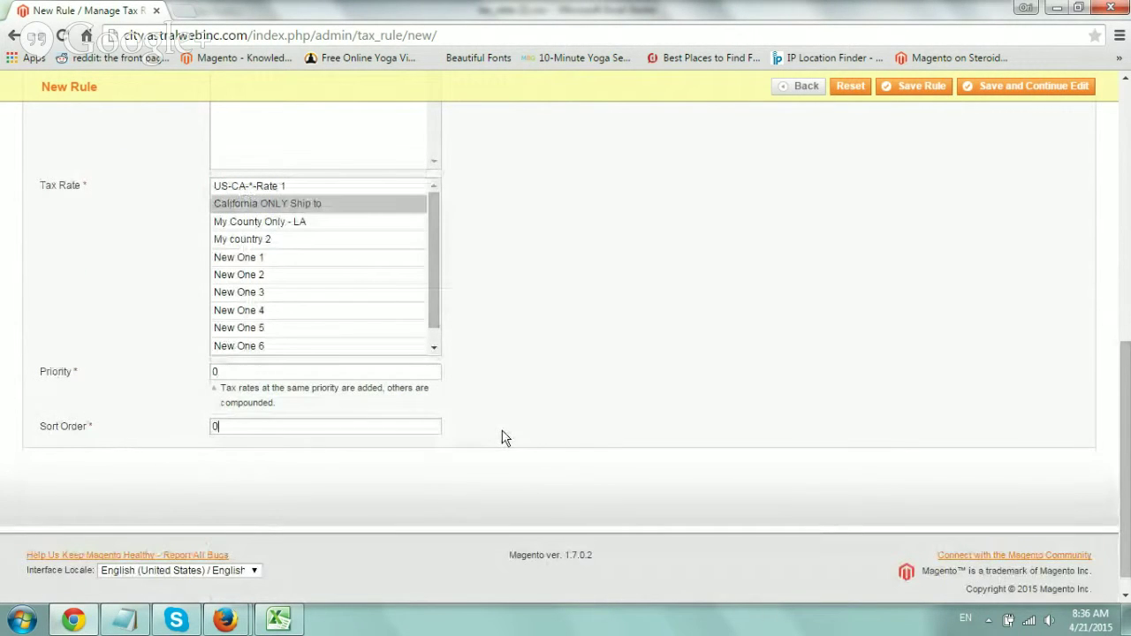
scroll(500, 434, "up", 5)
left_click(926, 130)
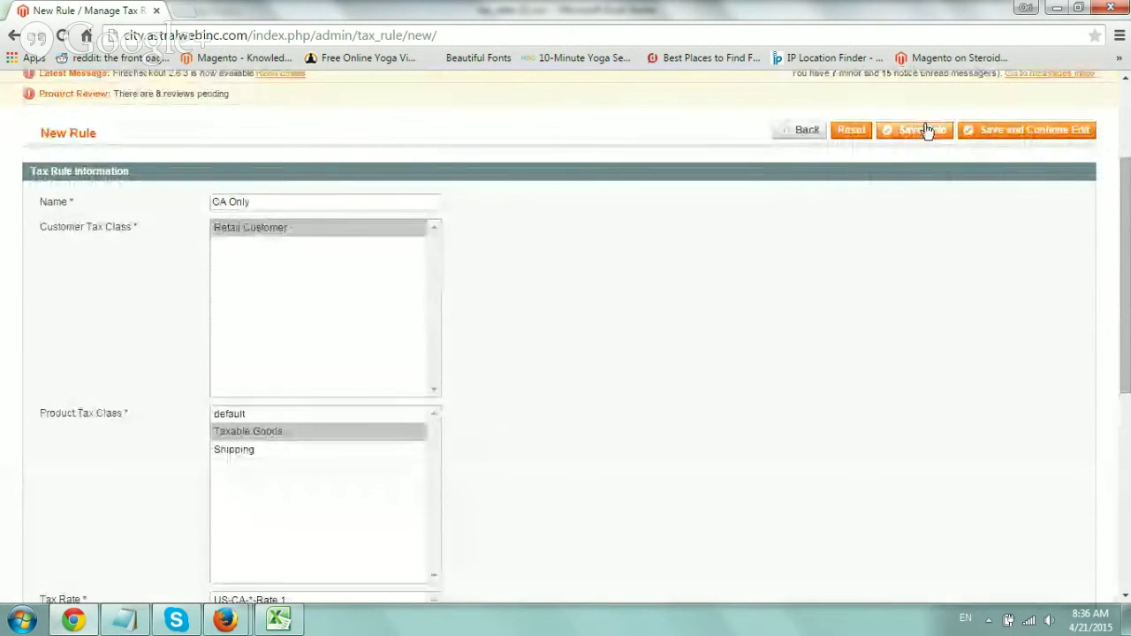
scroll(497, 489, "down", 3)
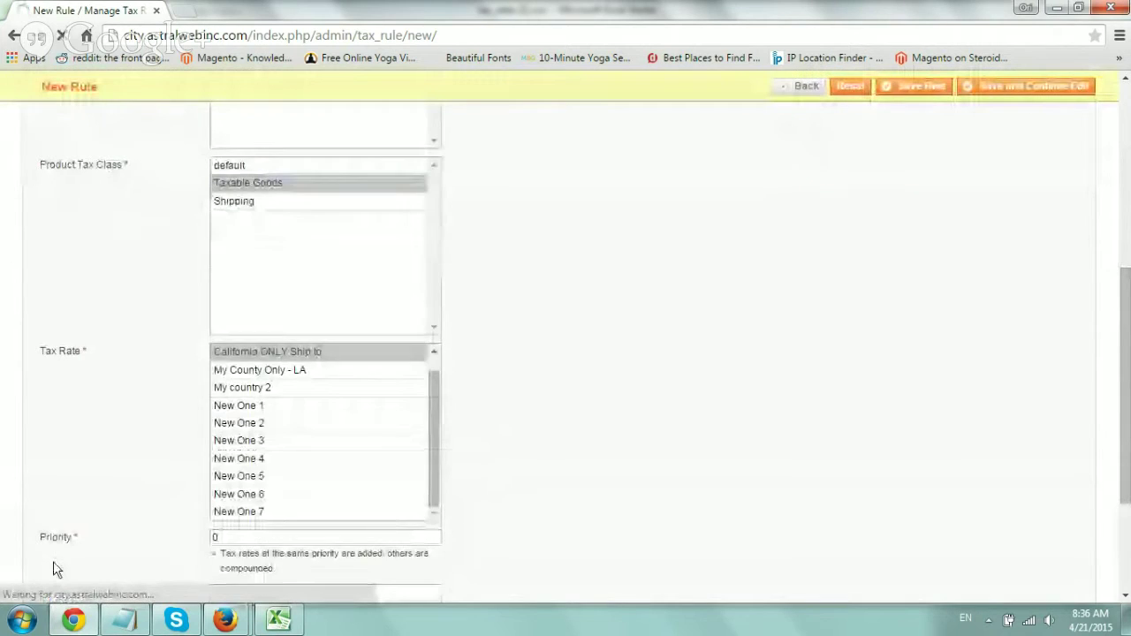
scroll(53, 569, "down", 3)
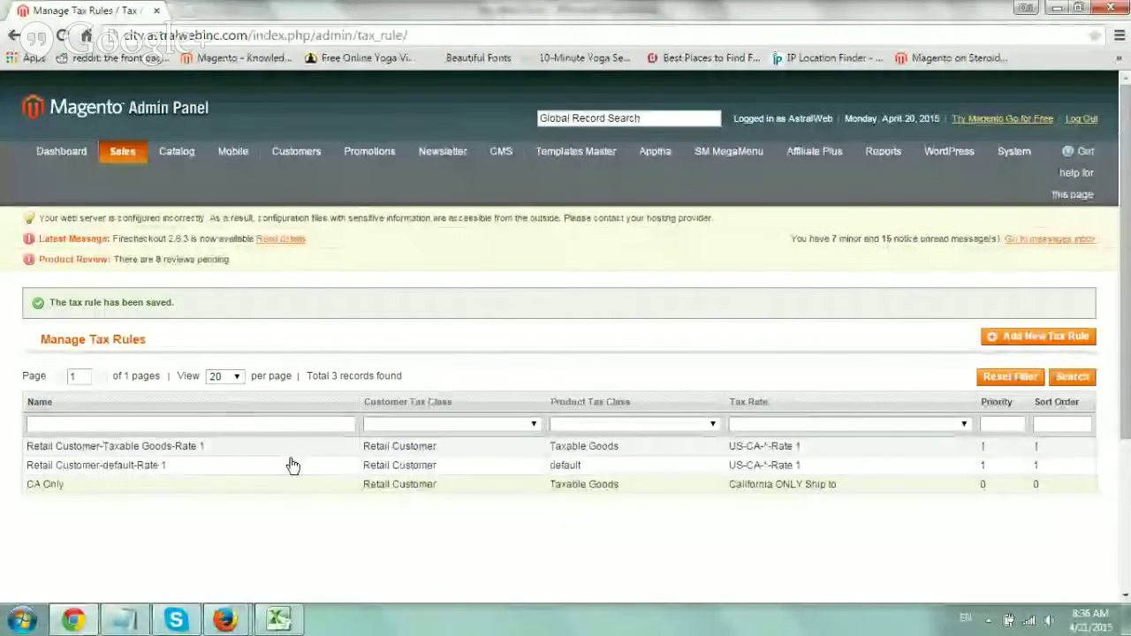
- Start another new tax rule named County Specific
mouse_move(115, 166)
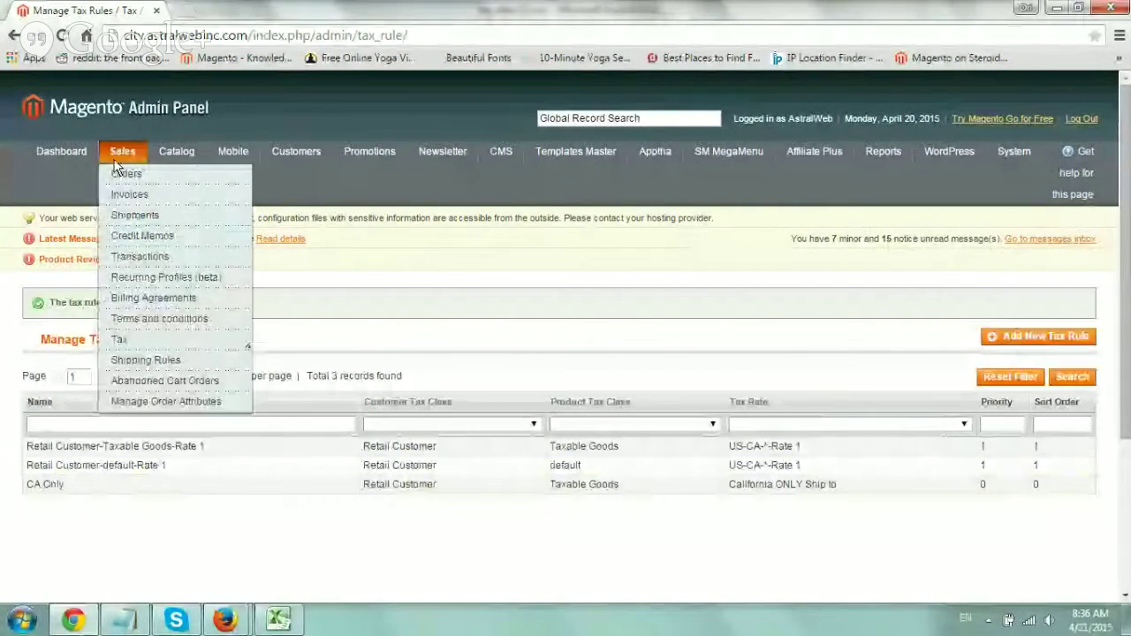
mouse_move(157, 337)
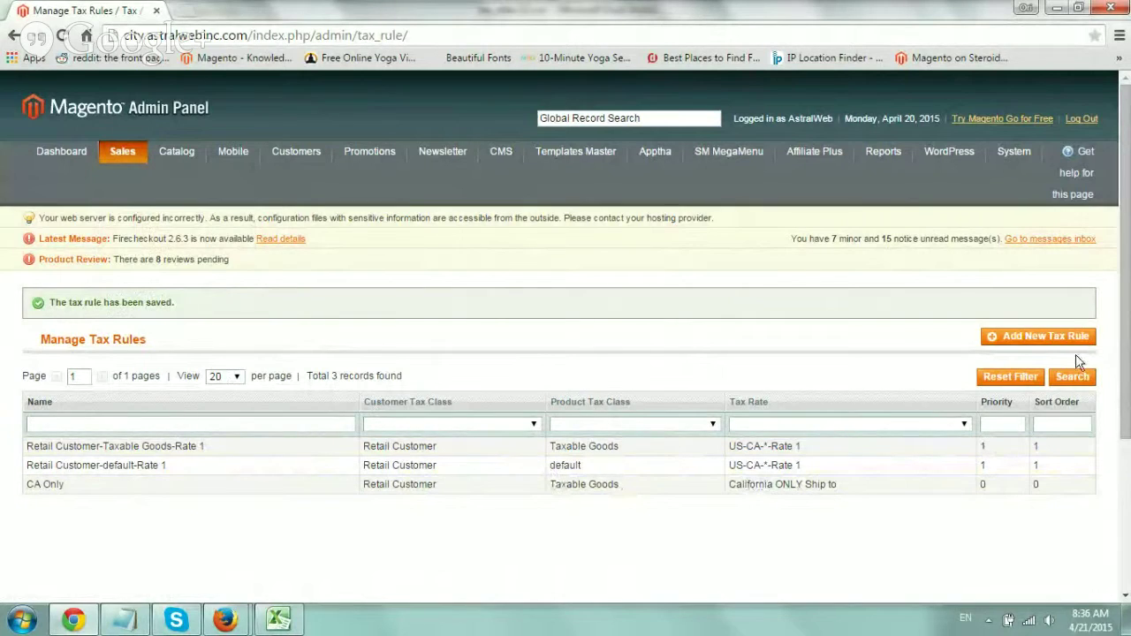
left_click(1049, 339)
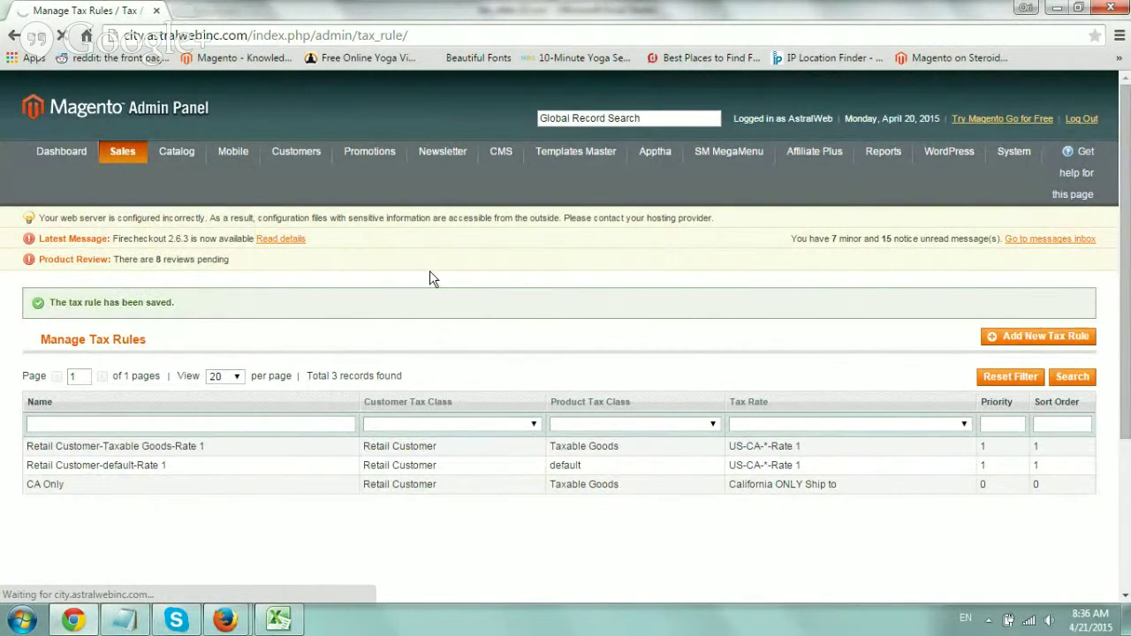
left_click(287, 369)
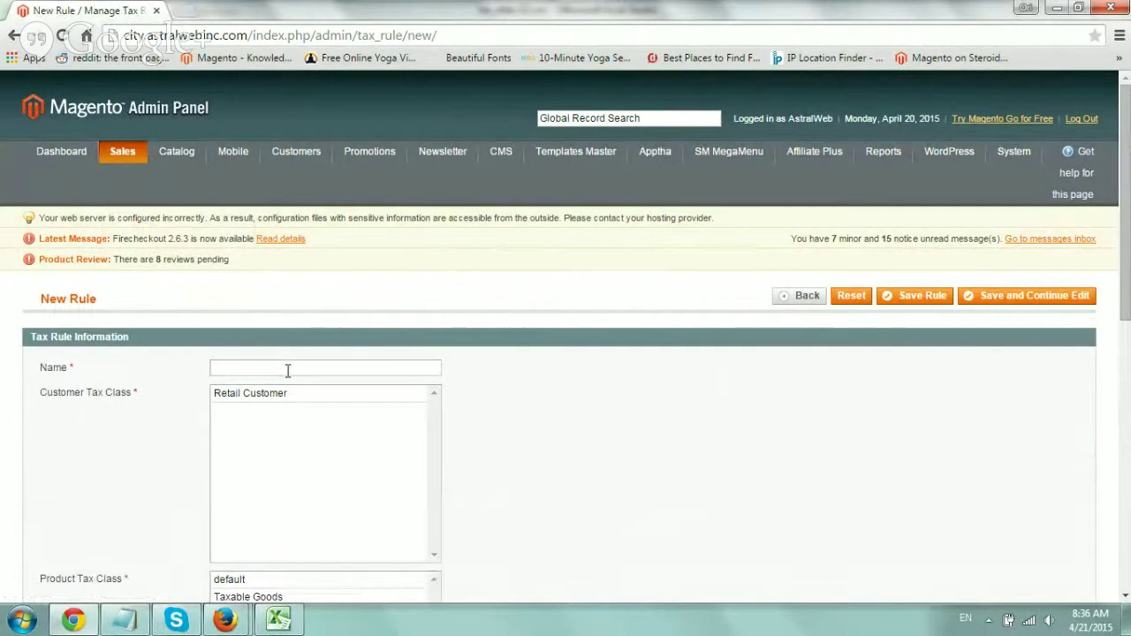
type("County Specific")
- Assign the Retail Customer customer tax class and the Taxable Goods product tax class to the County Specific rule
left_click(287, 393)
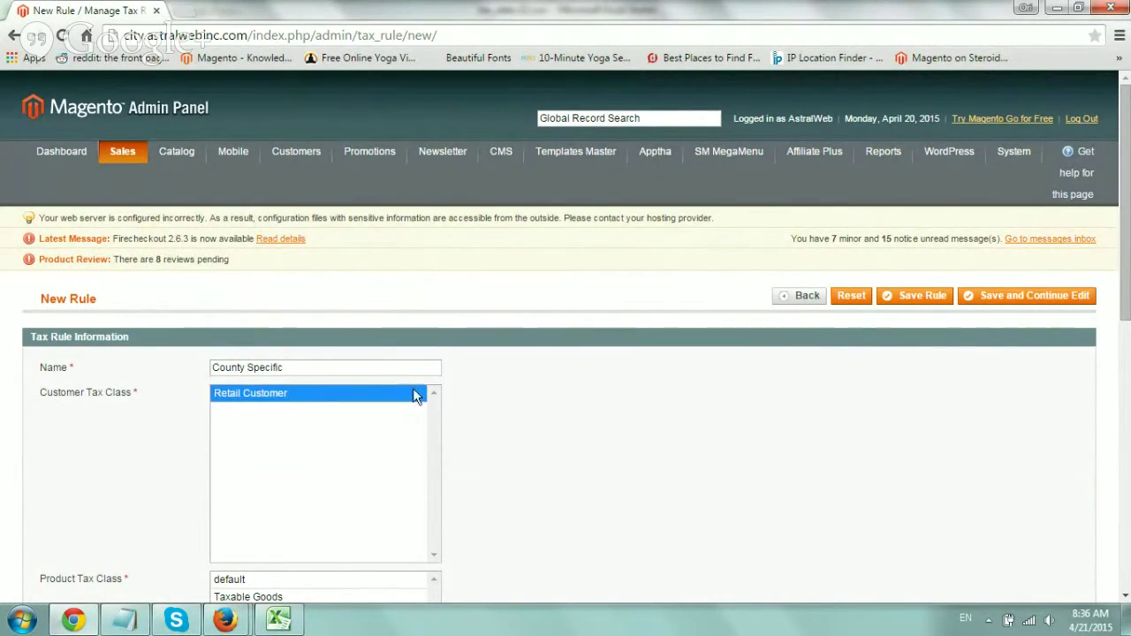
scroll(495, 388, "down", 3)
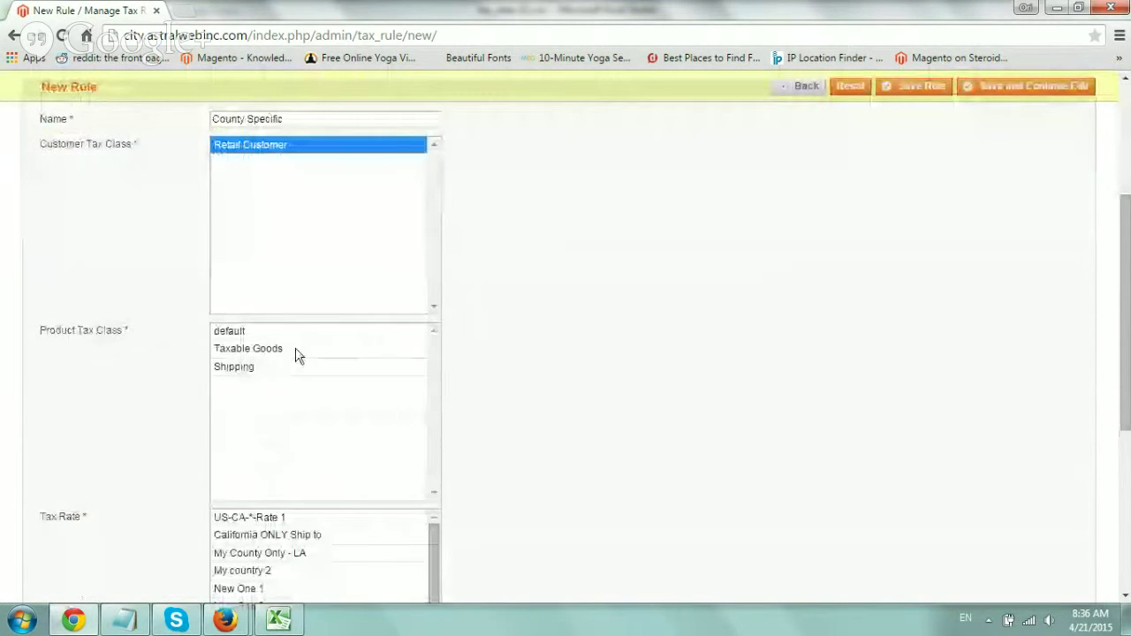
left_click(293, 350)
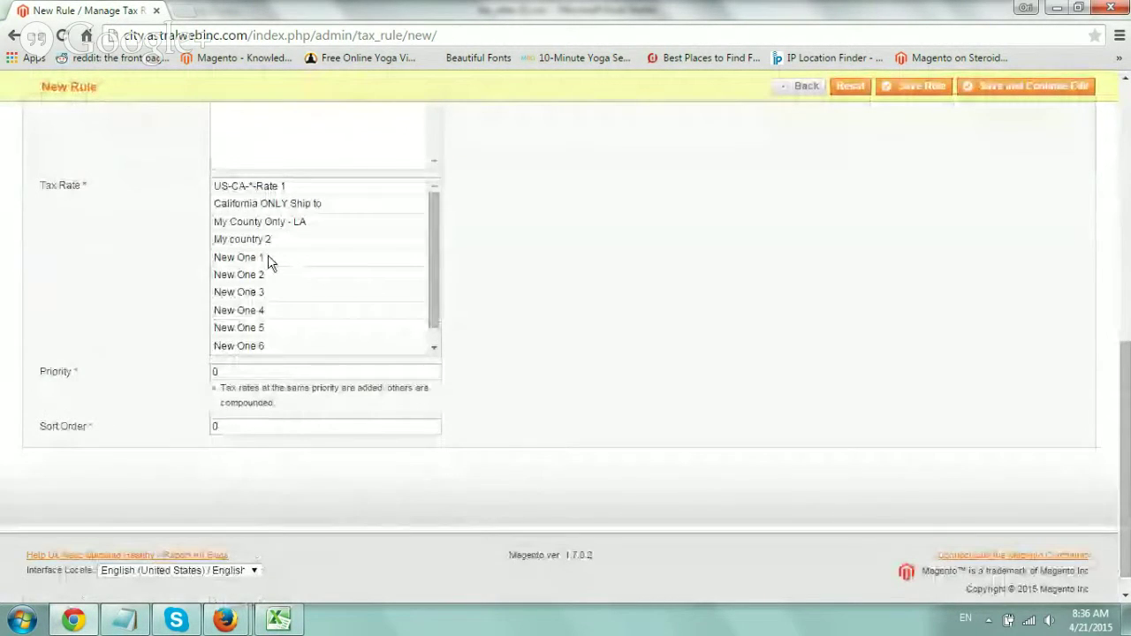
- Select all tax rates from New One 1 through New One 7 for the County Specific rule
left_click(270, 257)
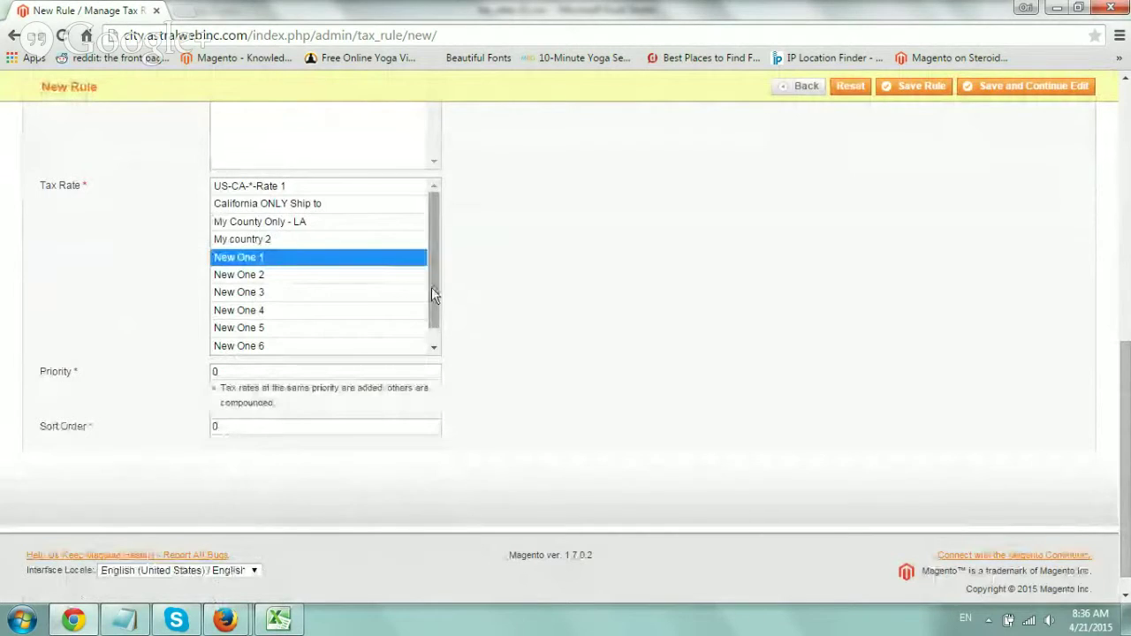
left_click_drag(431, 287, 438, 320)
left_click(310, 345, "shift")
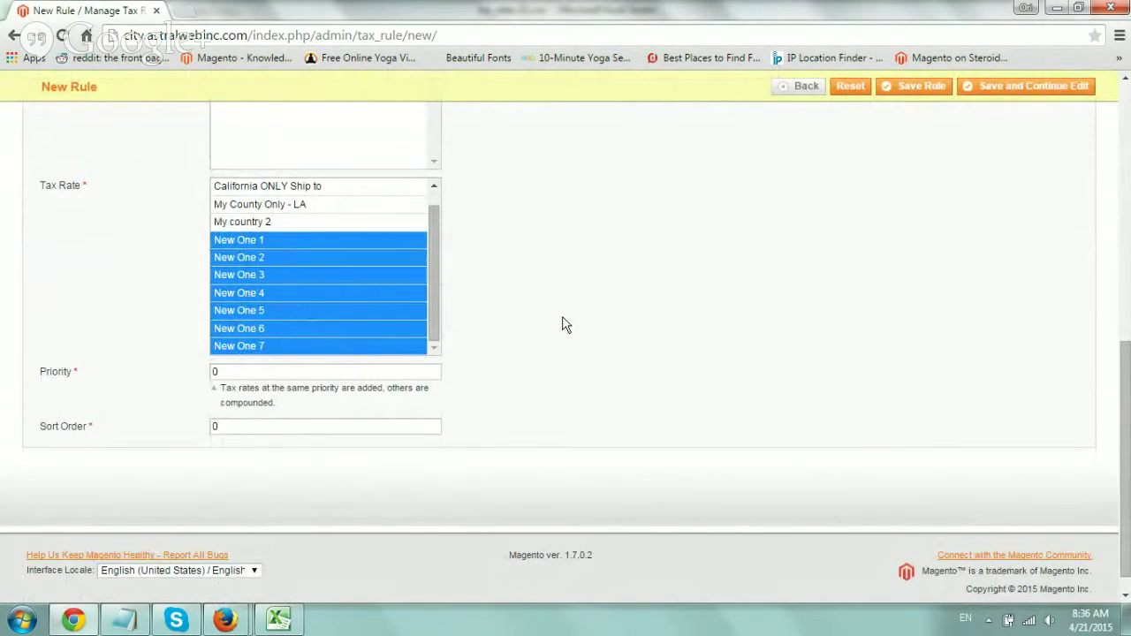
- Set the County Specific rule's sort order to 5 and save the rule
scroll(565, 323, "down", 1)
left_click_drag(265, 351, 181, 349)
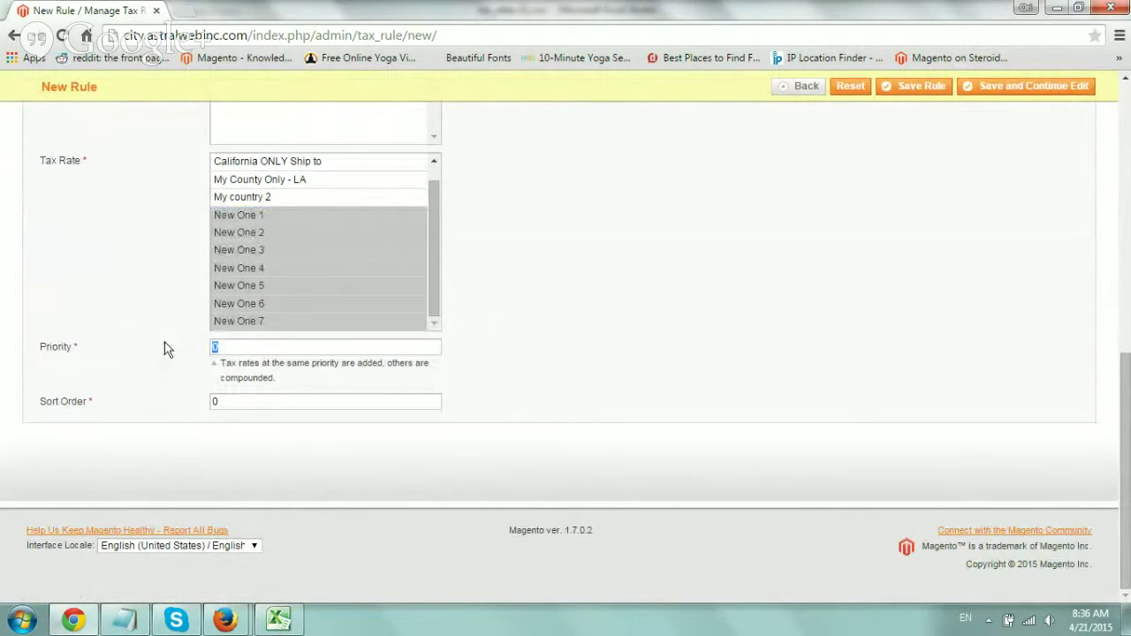
left_click_drag(247, 406, 184, 407)
type("5")
left_click(919, 86)
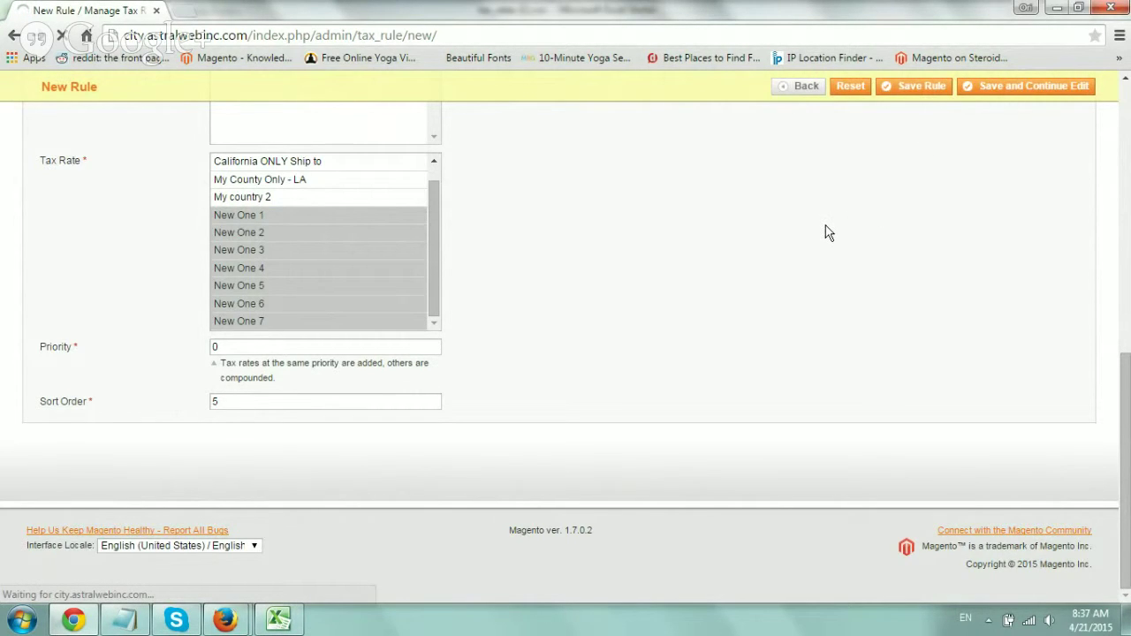
scroll(723, 321, "up", 5)
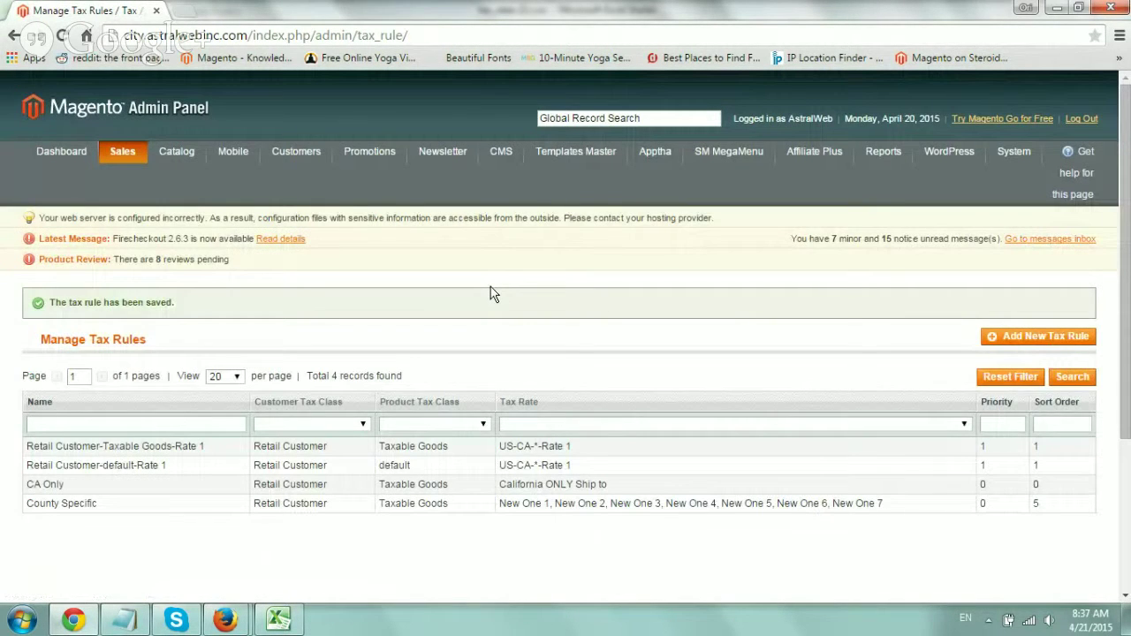
- Review the saved tax rules and open the Customer Tax Classes list
scroll(489, 300, "down", 1)
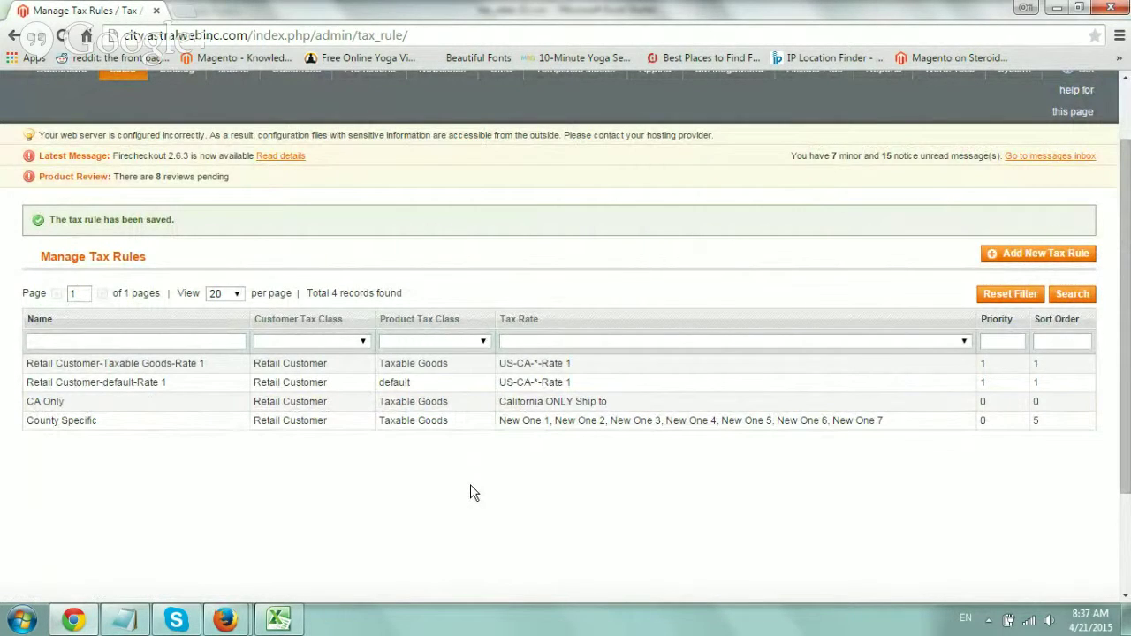
scroll(470, 492, "up", 1)
mouse_move(140, 274)
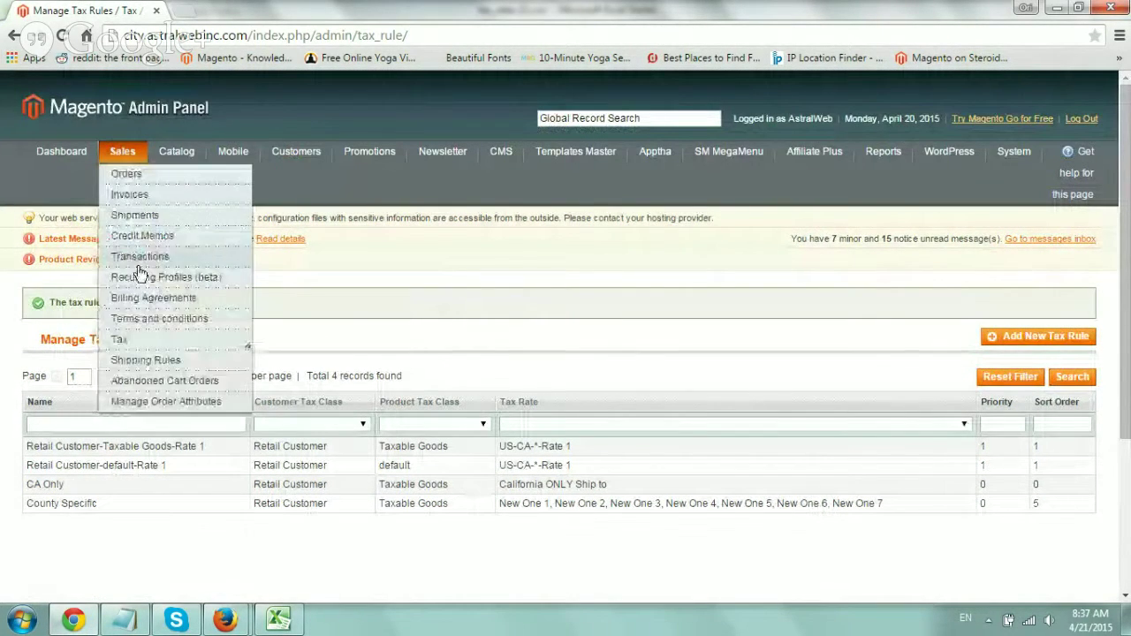
mouse_move(159, 339)
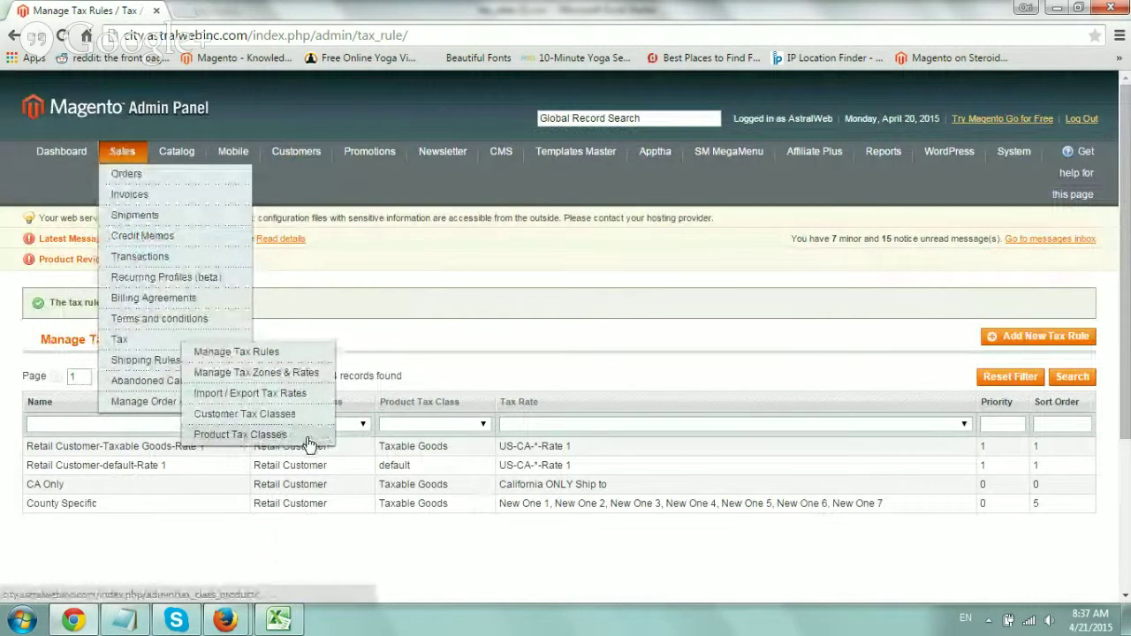
left_click(295, 415)
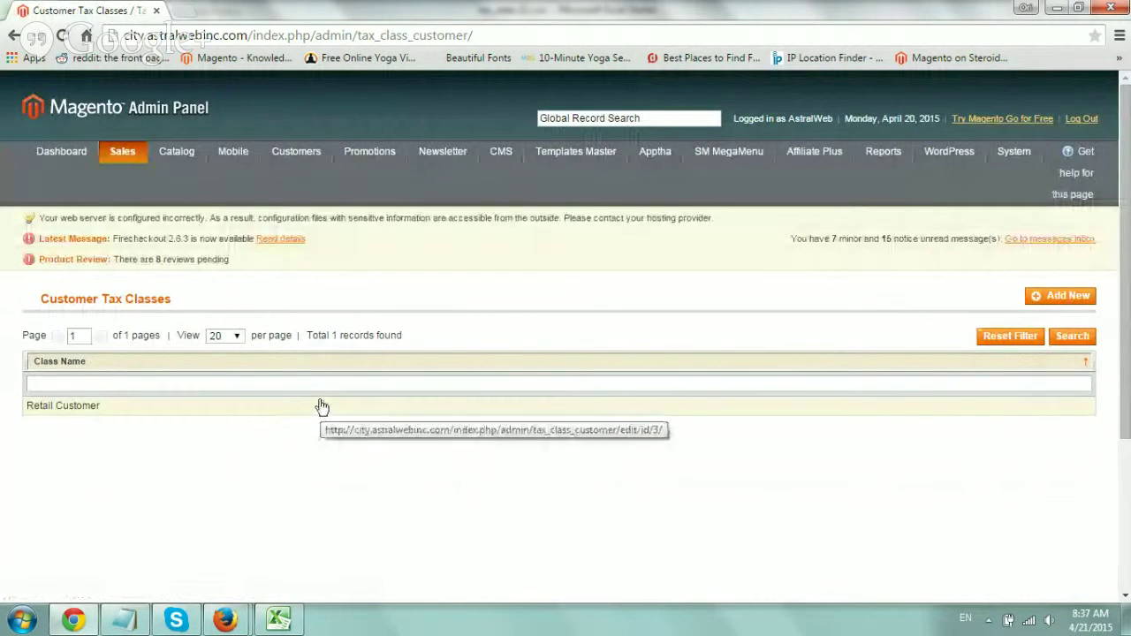
- Open the Product Tax Classes list
mouse_move(122, 151)
mouse_move(216, 340)
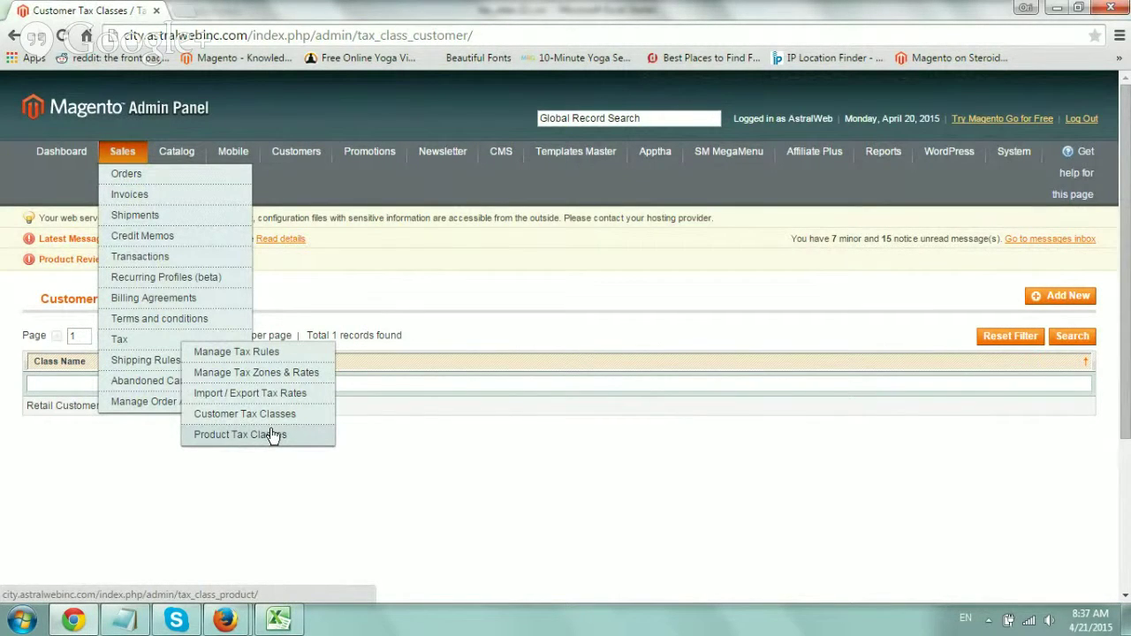
left_click(273, 435)
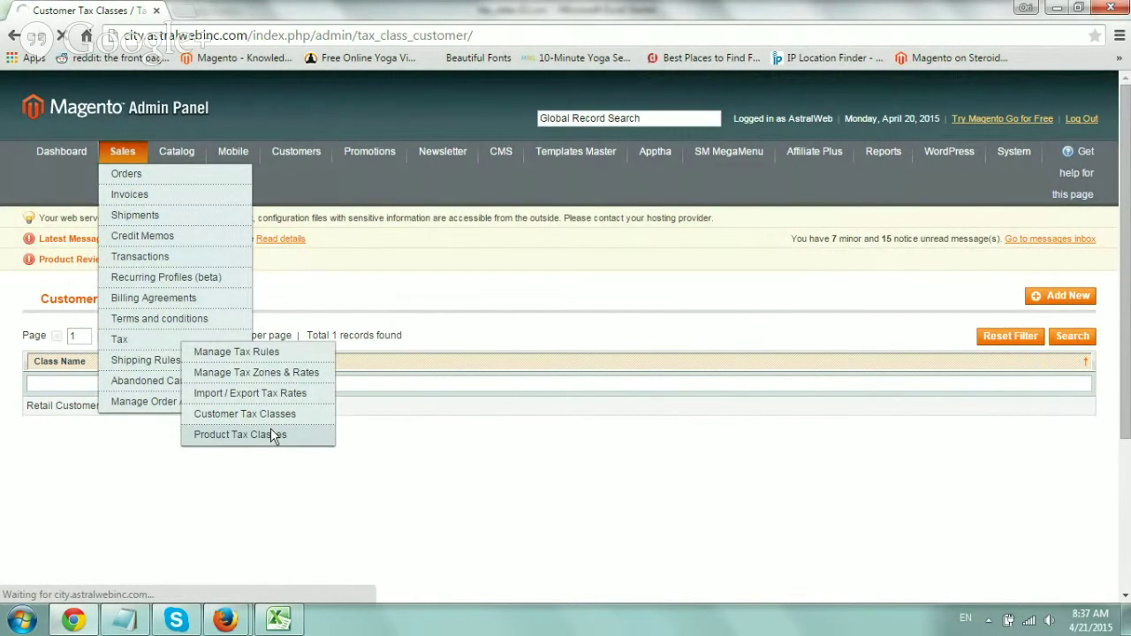